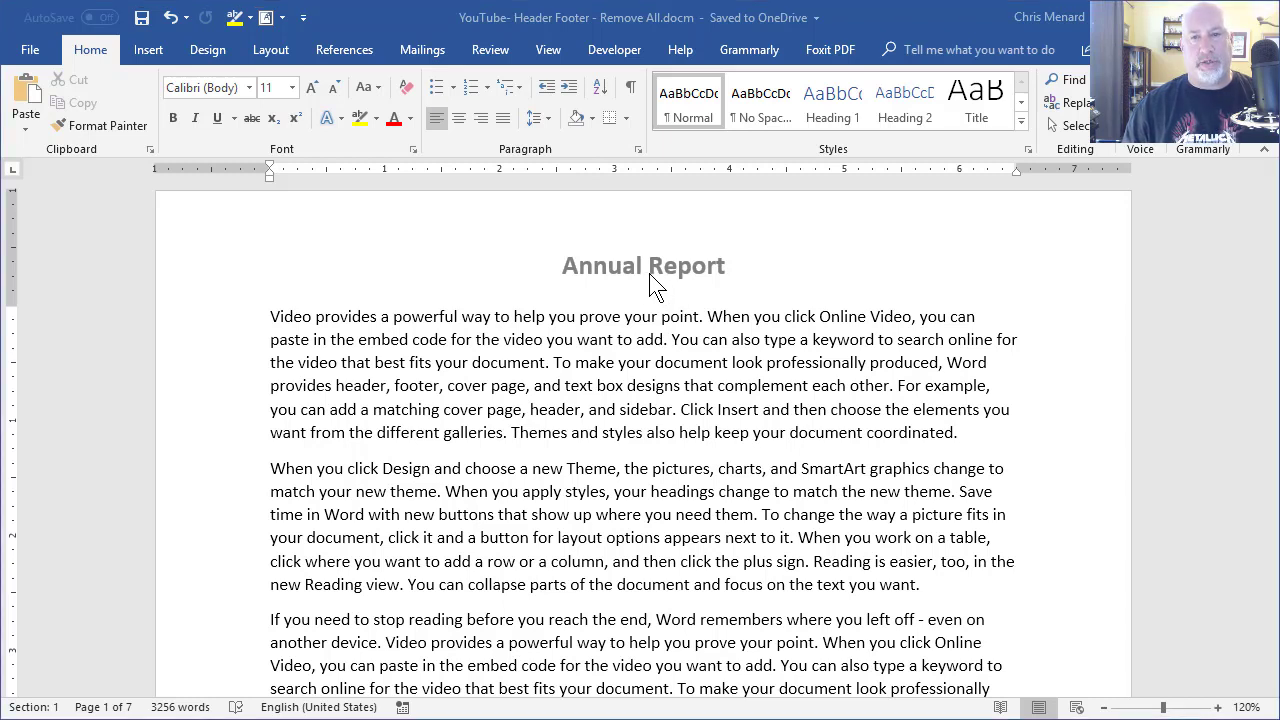
# Examine the header text and section number on each page of the document, from Annual Report through Asia, and return to the start.
pyautogui.click(643, 339)
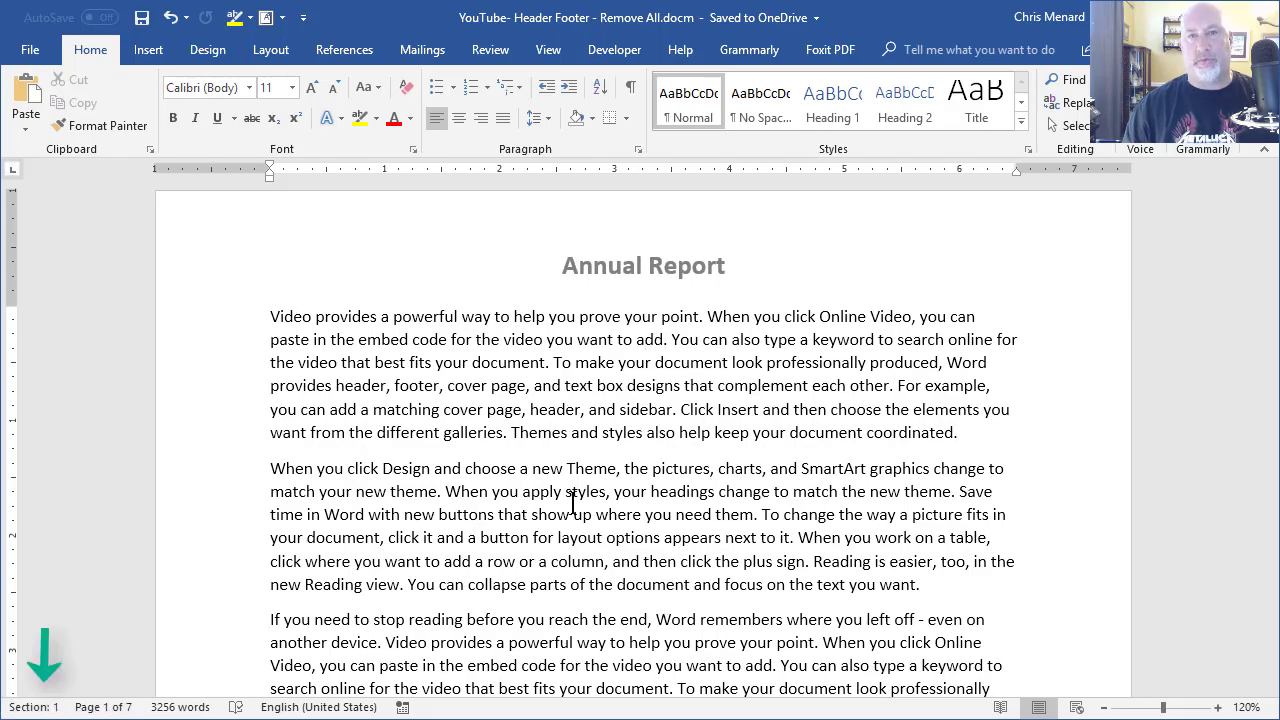
pyautogui.scroll(-3, 575, 500)
pyautogui.scroll(-12, 575, 500)
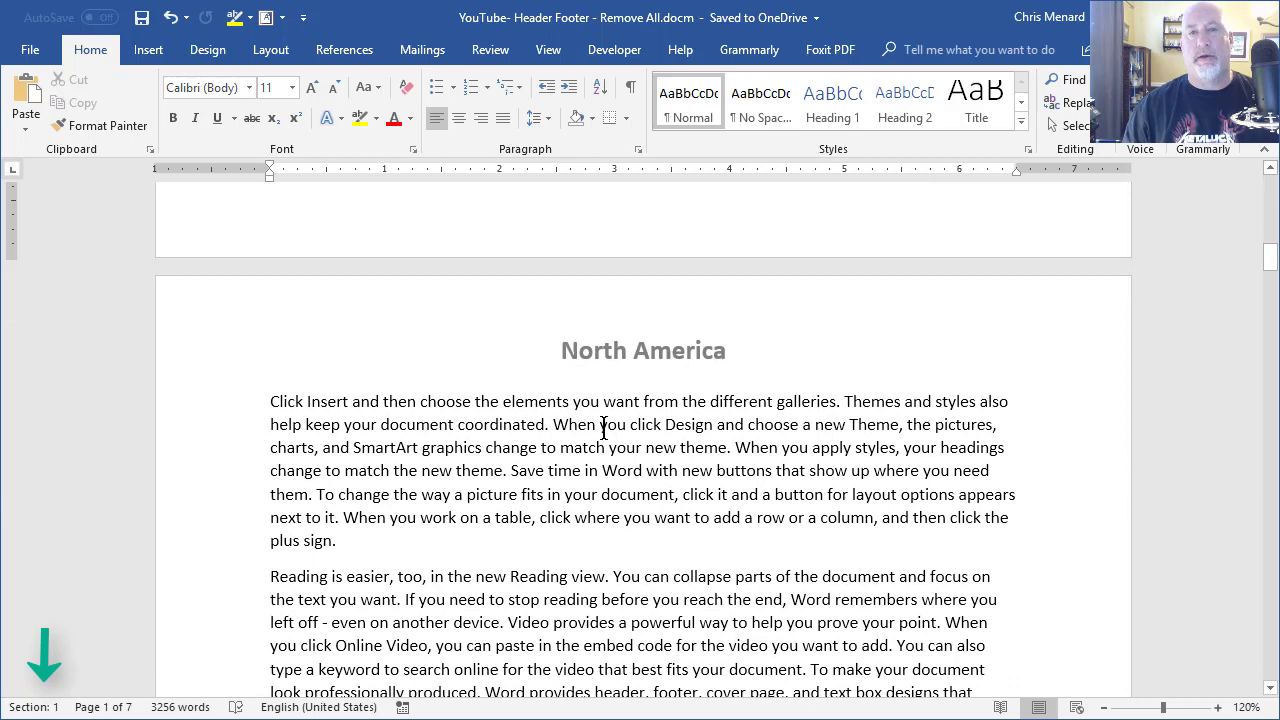
pyautogui.click(604, 440)
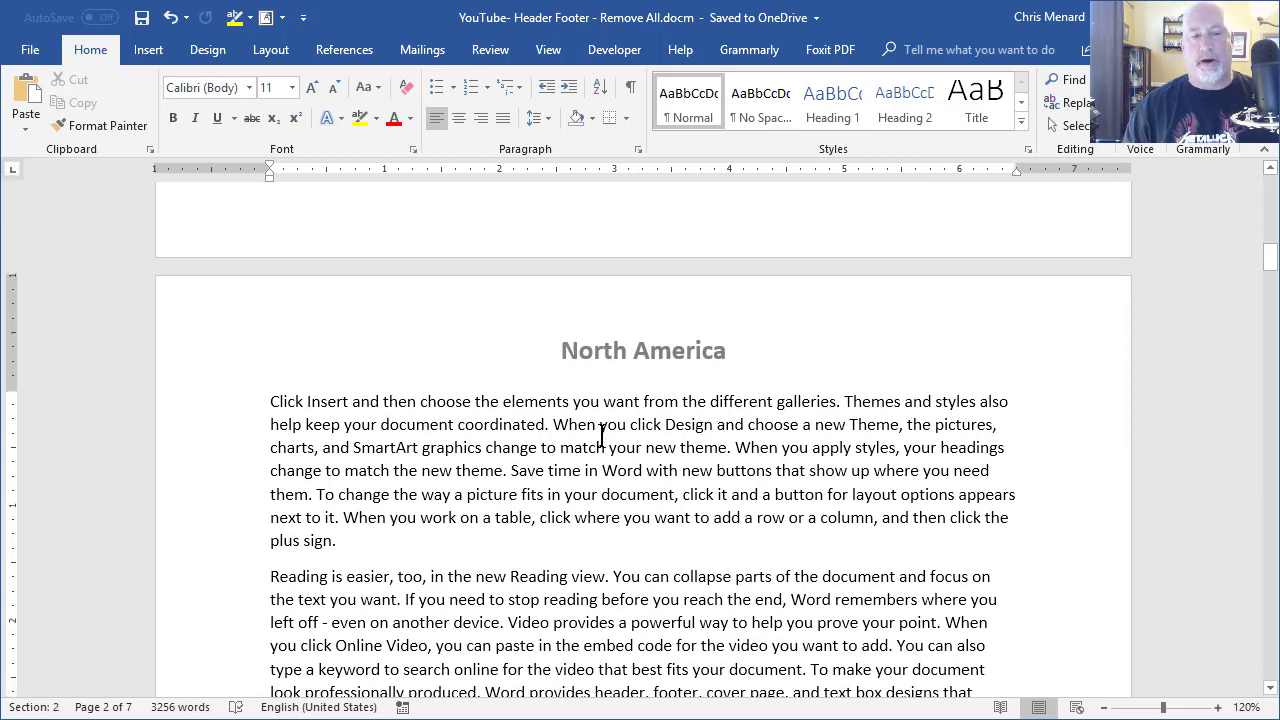
pyautogui.scroll(-18, 604, 440)
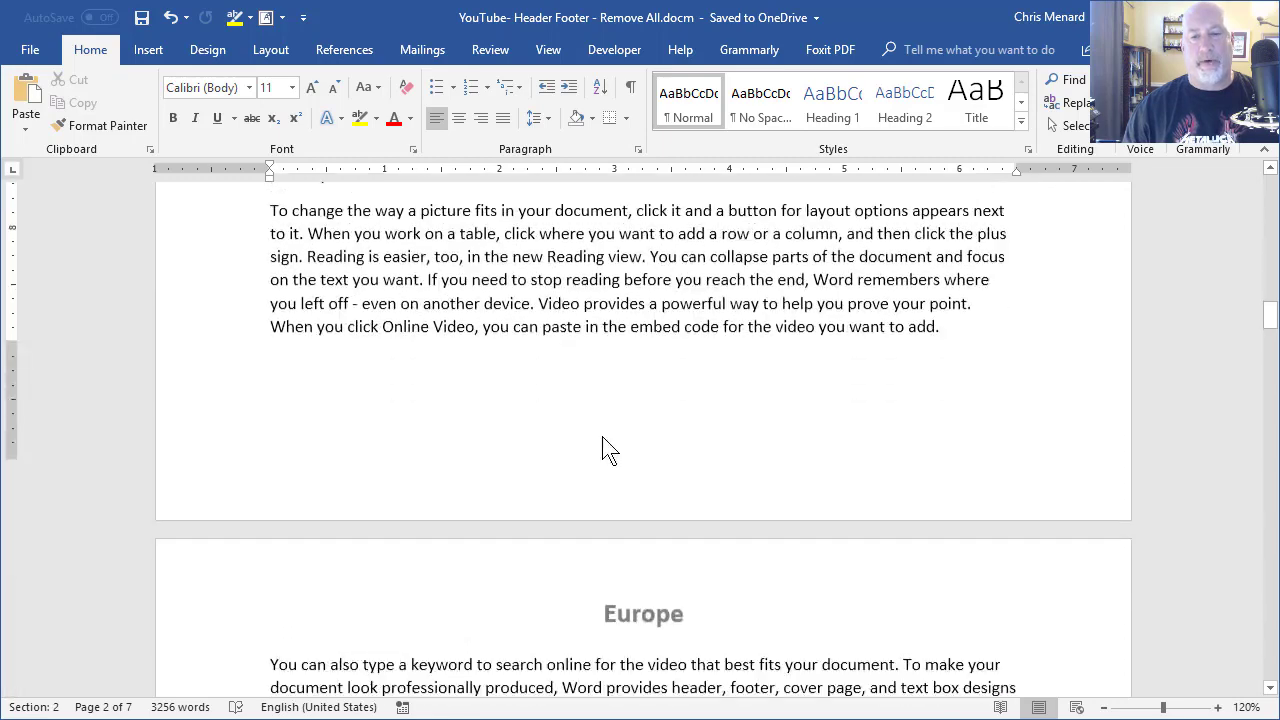
pyautogui.click(608, 452)
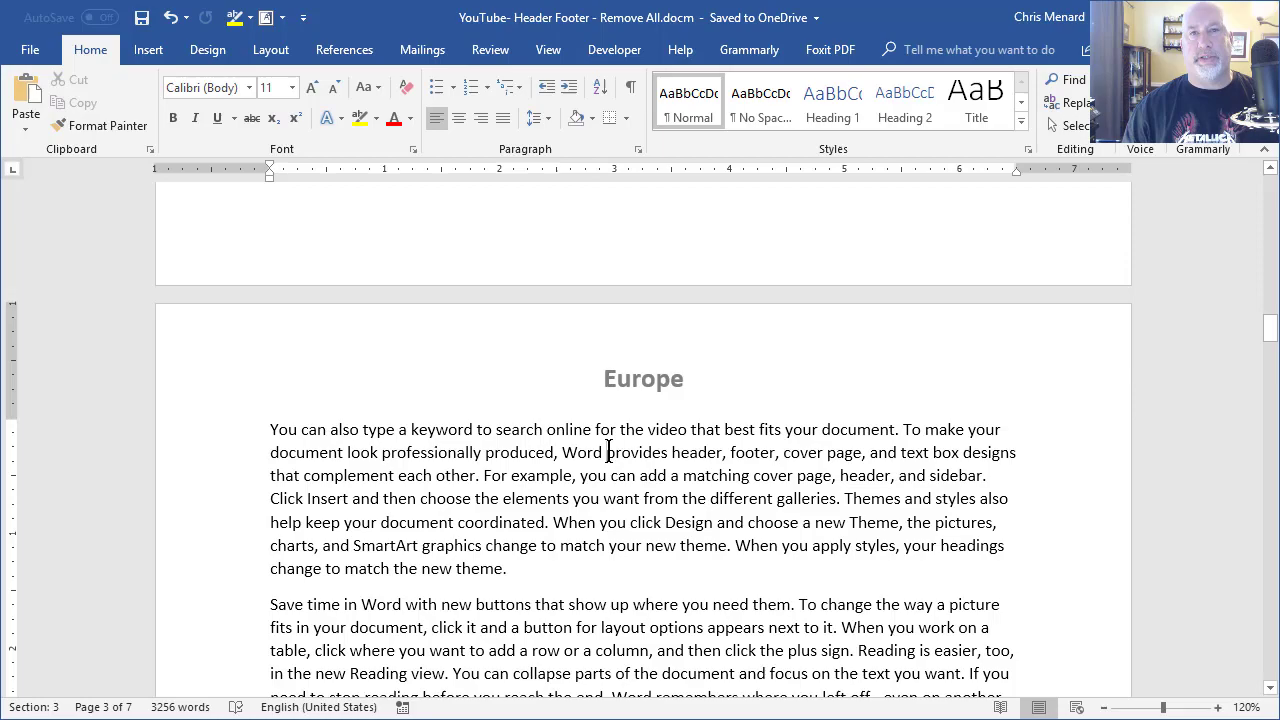
pyautogui.scroll(-15, 609, 451)
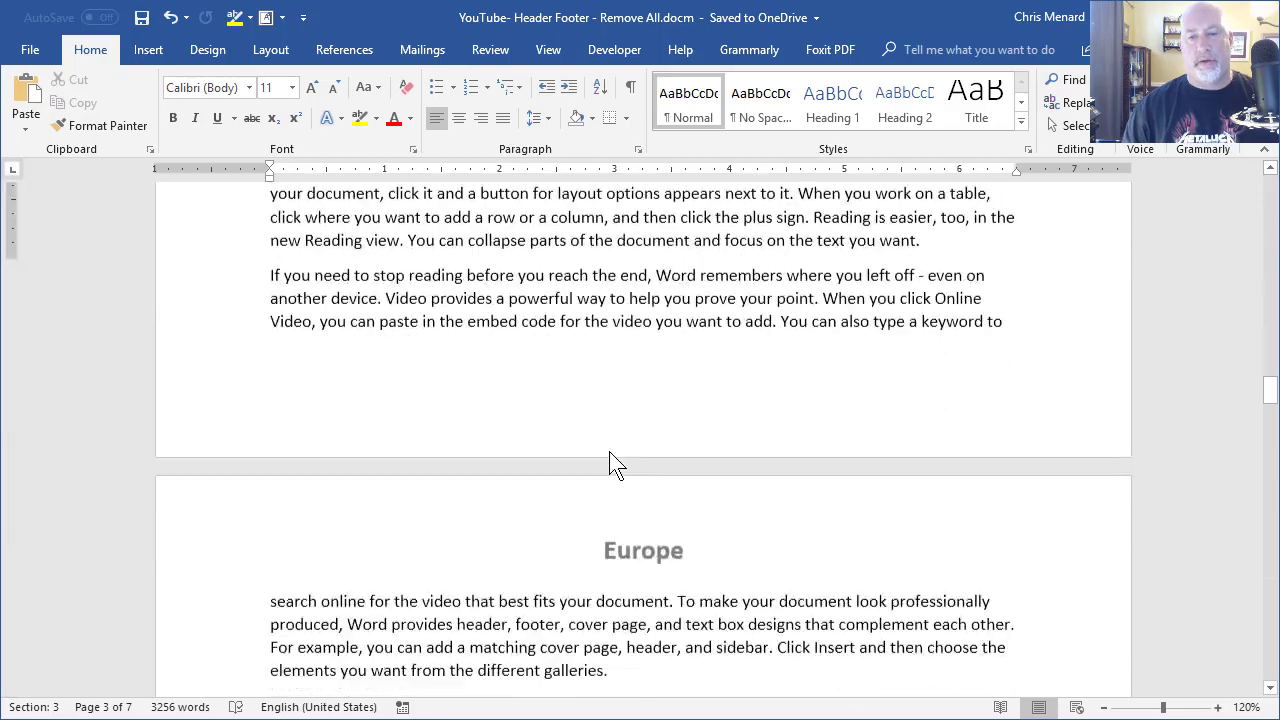
pyautogui.scroll(-10, 608, 451)
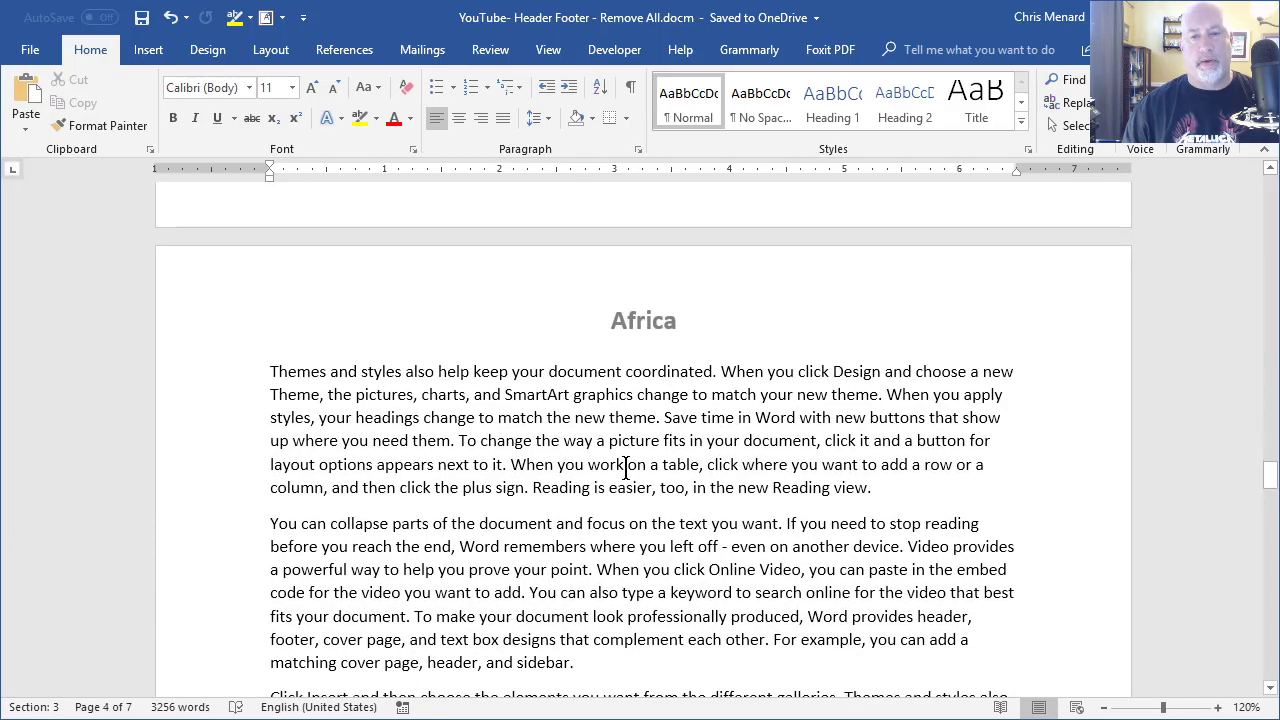
pyautogui.scroll(-12, 626, 467)
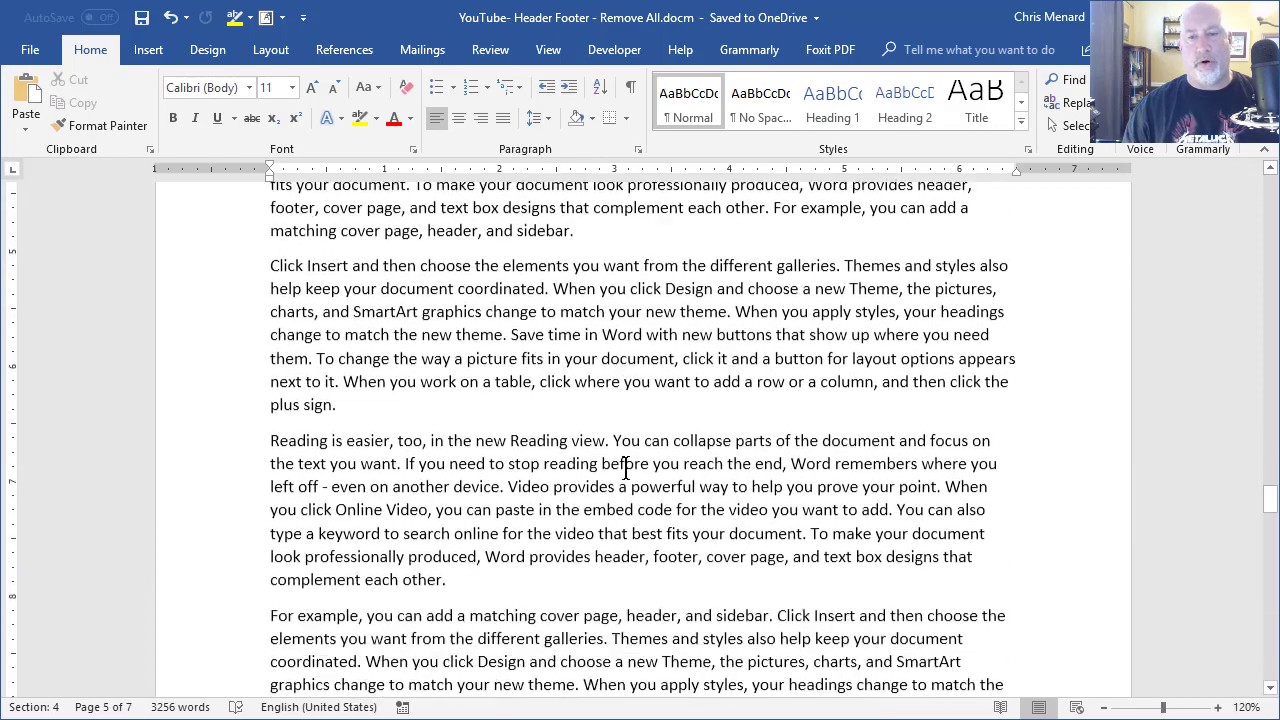
pyautogui.scroll(-12, 626, 467)
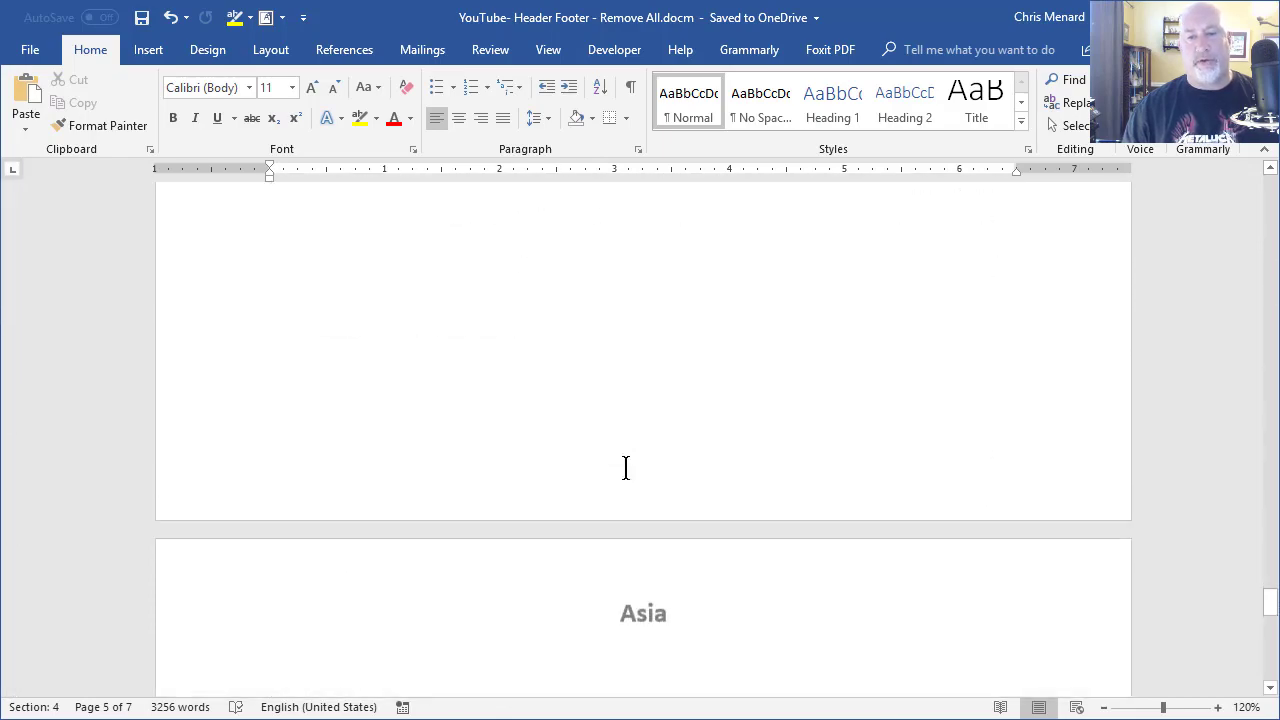
pyautogui.click(648, 505)
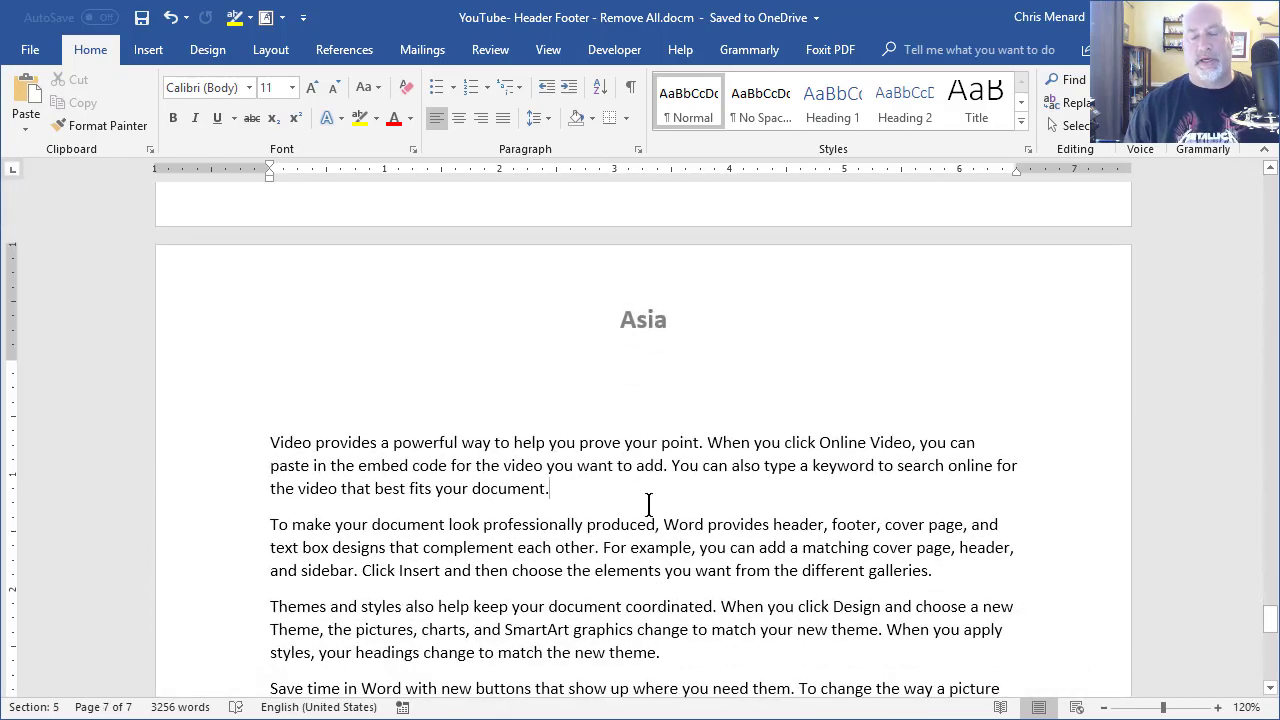
pyautogui.hotkey('ctrl', 'Home')
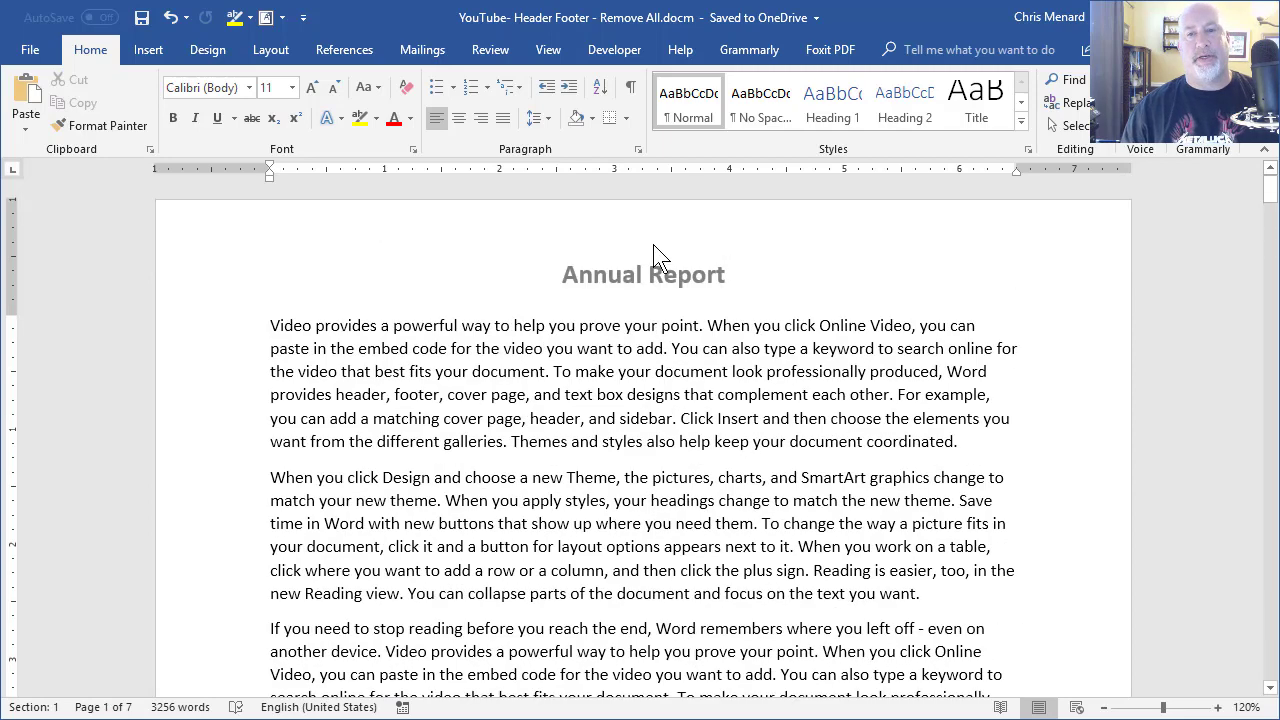
# Delete the "Annual Report" header text in Section 1 and close header editing.
pyautogui.doubleClick(609, 273)
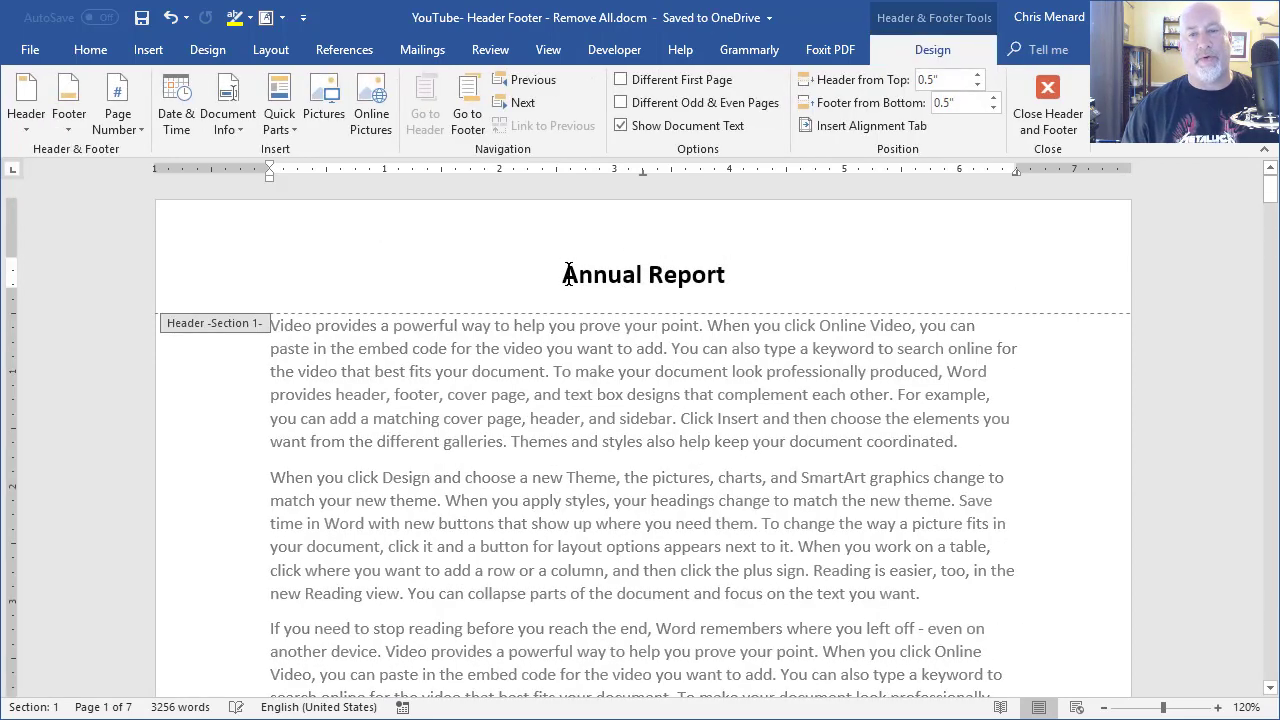
pyautogui.moveTo(562, 274); pyautogui.dragTo(700, 272)
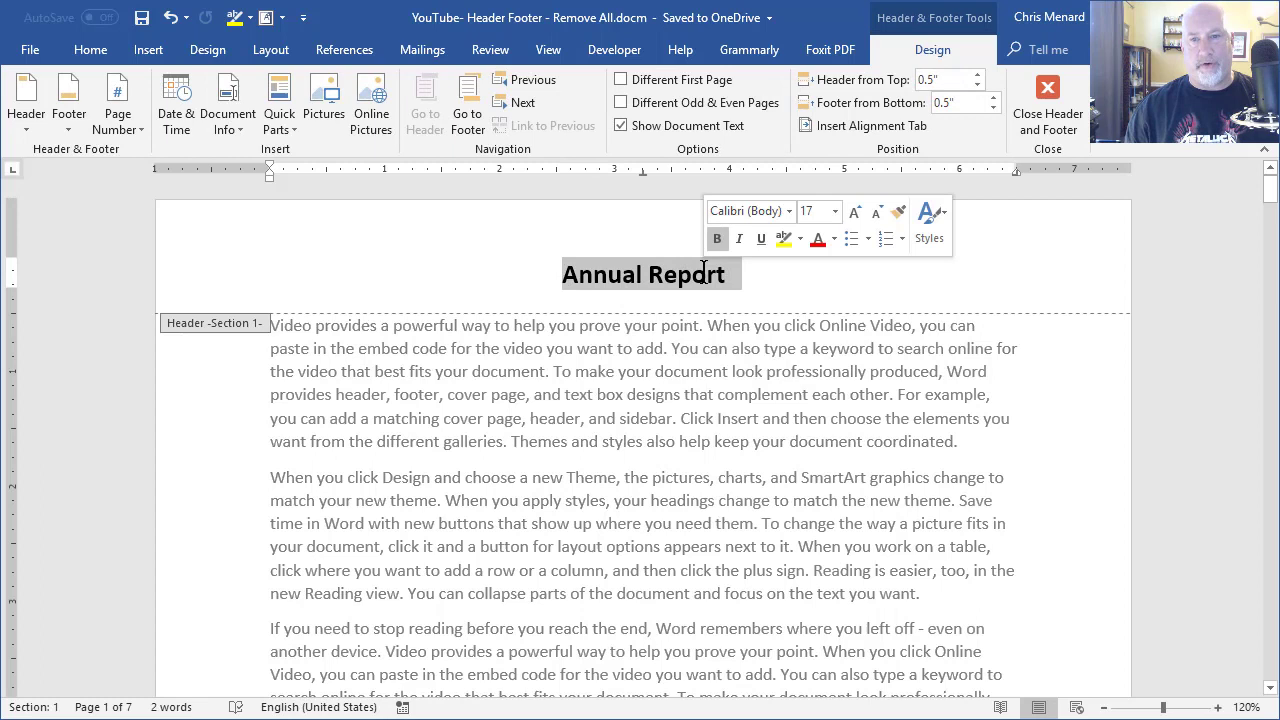
pyautogui.press('Delete')
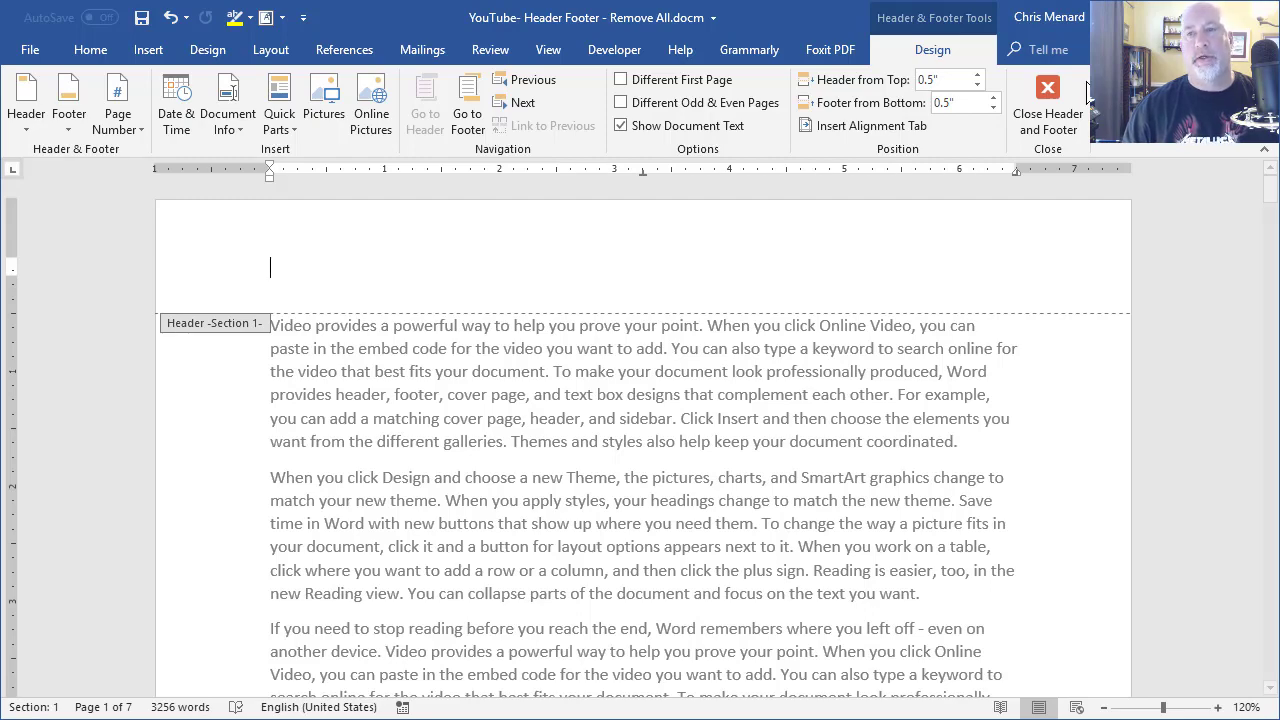
pyautogui.click(1050, 114)
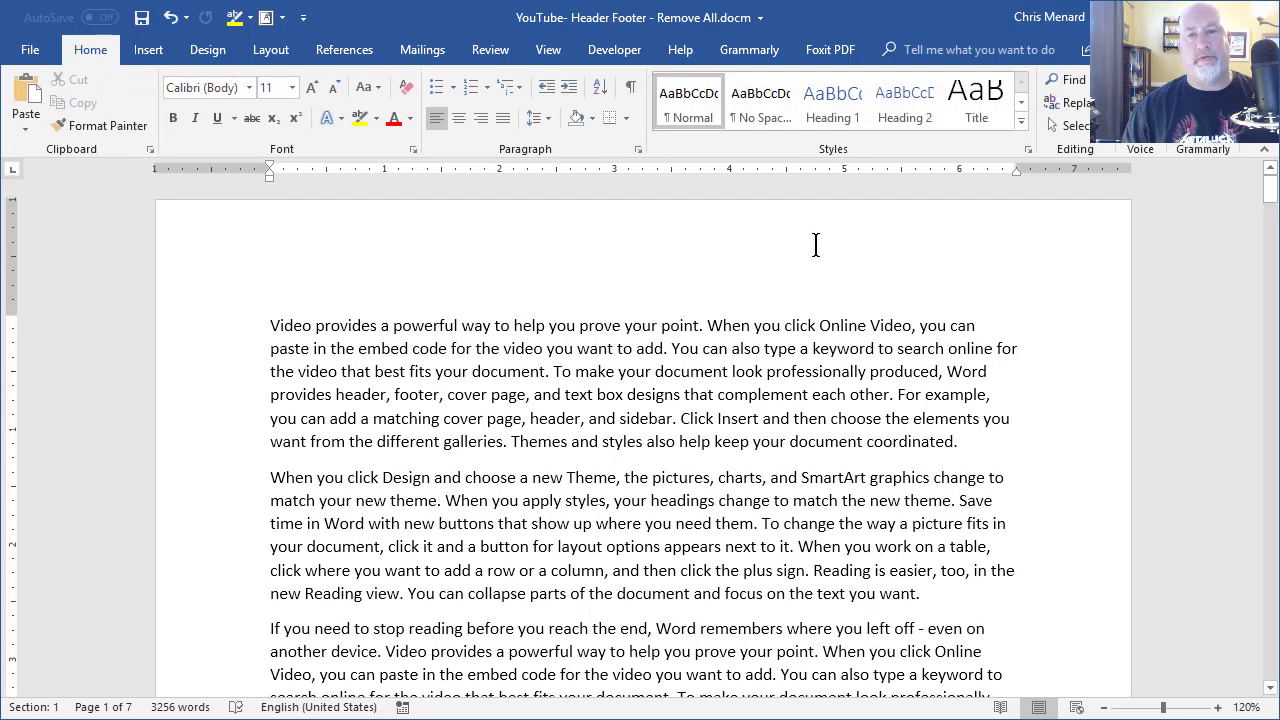
# Check the headers on the following pages to see whether the other sections still have header text.
pyautogui.scroll(-10, 815, 245)
pyautogui.scroll(-15, 815, 245)
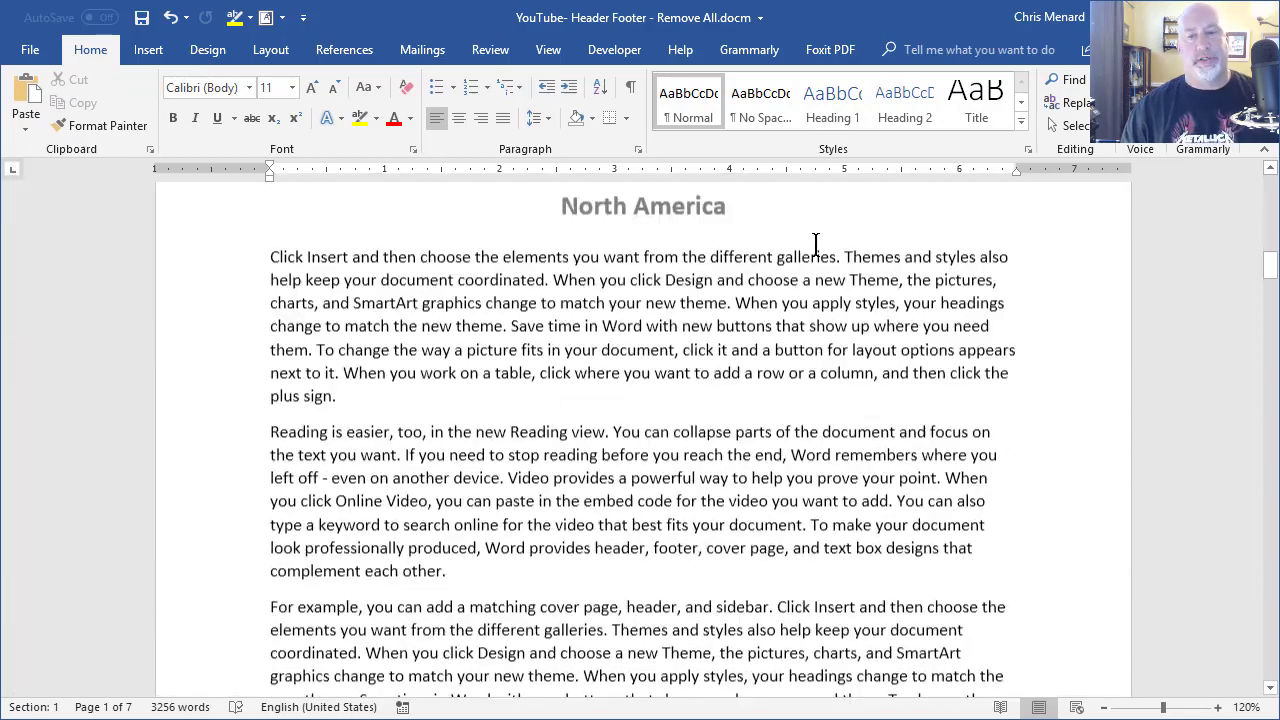
pyautogui.scroll(-5, 1068, 515)
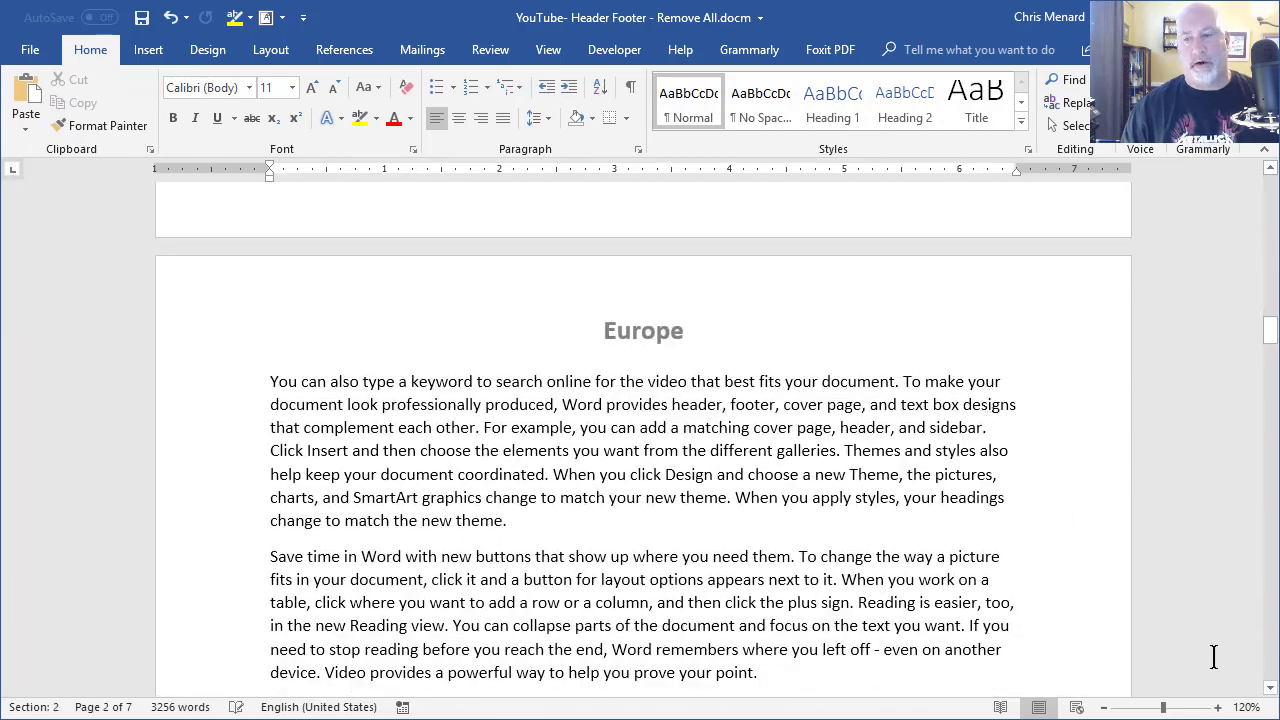
pyautogui.scroll(-4, 770, 410)
pyautogui.scroll(-15, 770, 410)
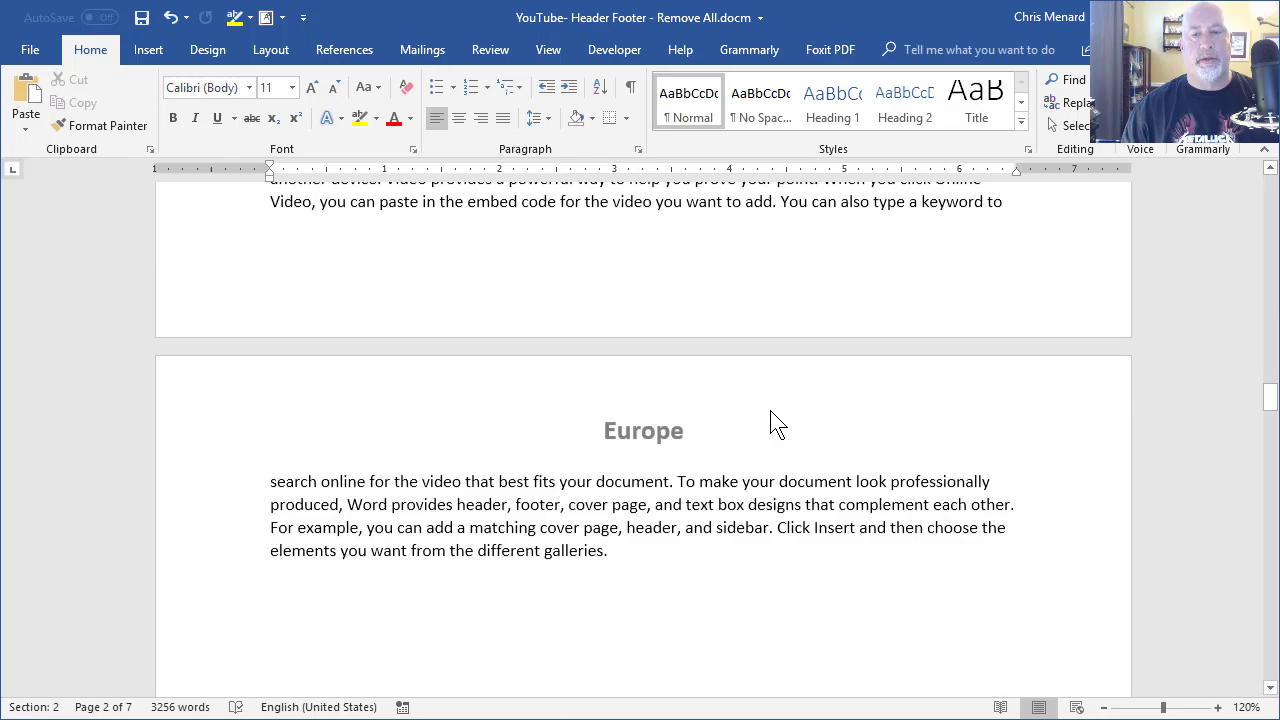
pyautogui.scroll(-15, 770, 410)
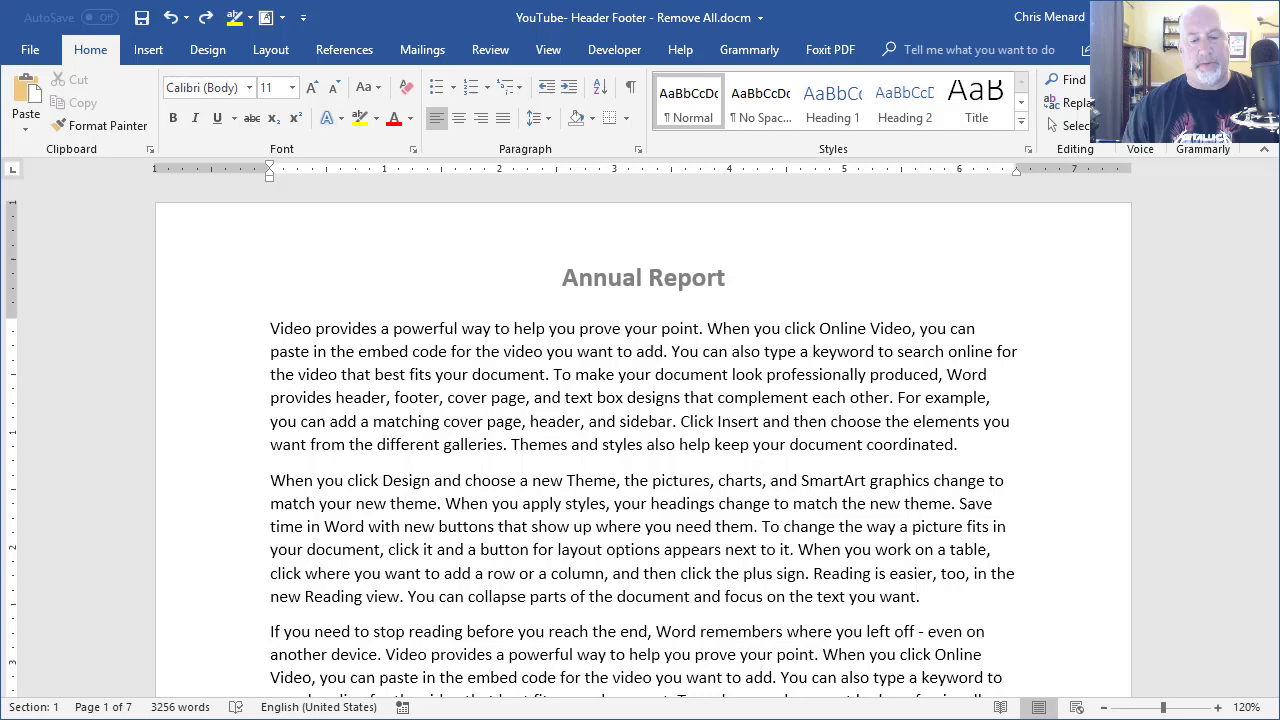
# Switch to the browser and review the word.tips.net article "Deleting All Headers and Footers" with its macro code.
pyautogui.hotkey('alt', 'Tab')
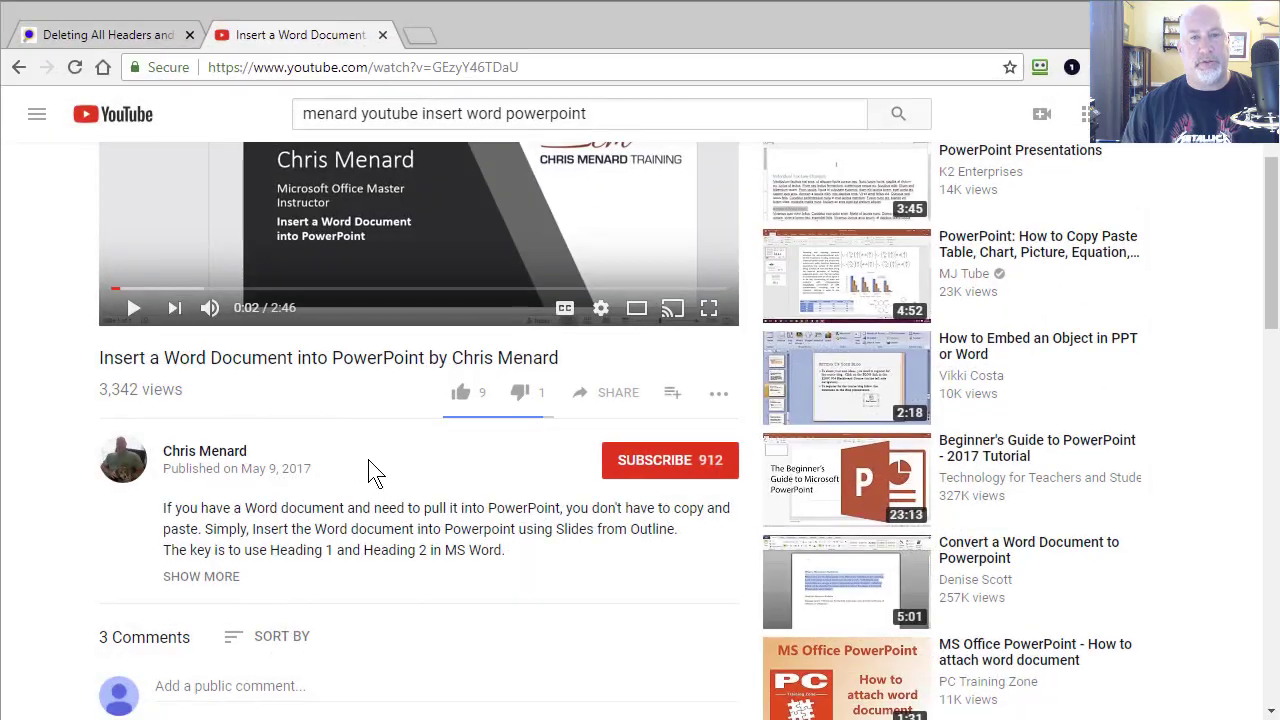
pyautogui.click(118, 34)
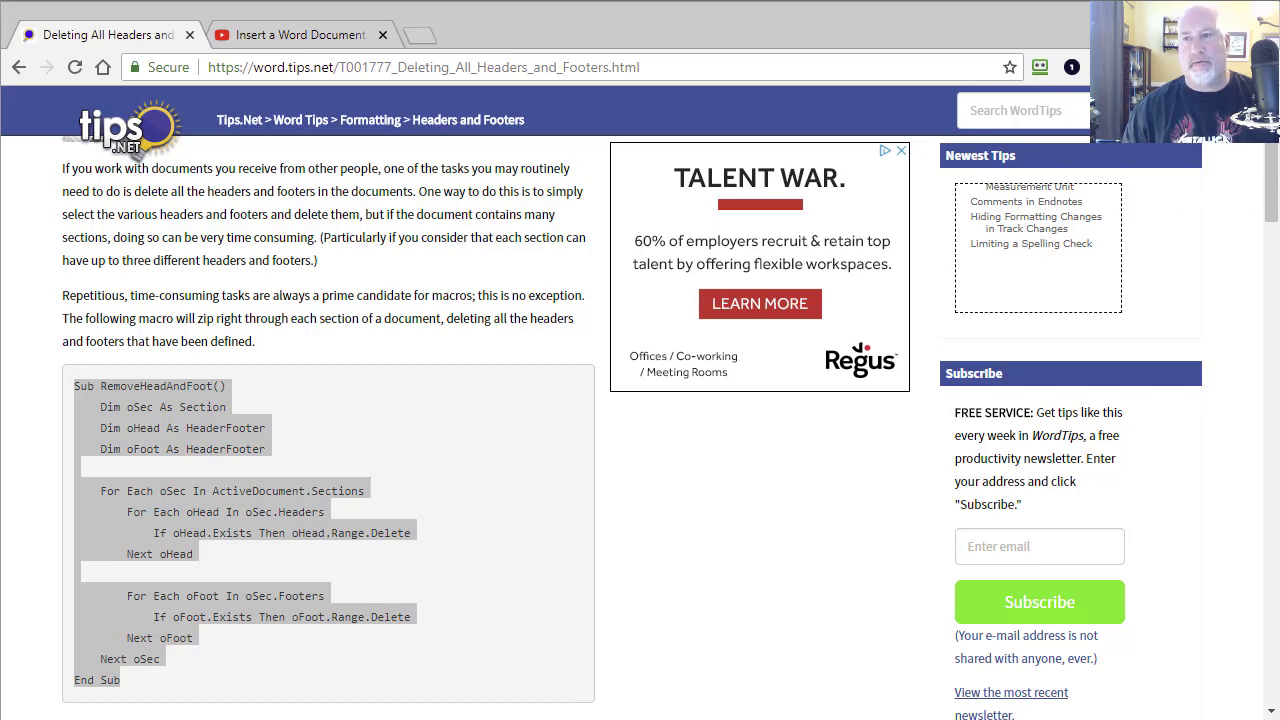
pyautogui.scroll(3, 617, 260)
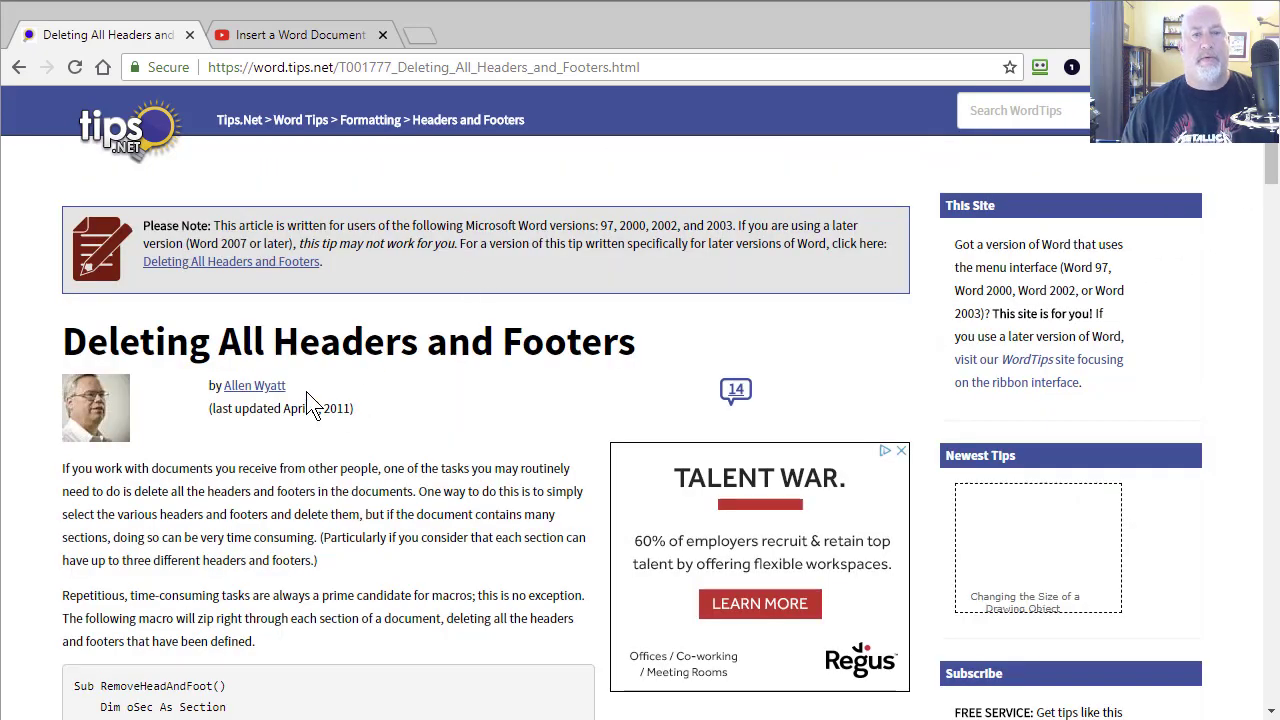
pyautogui.scroll(-5, 250, 392)
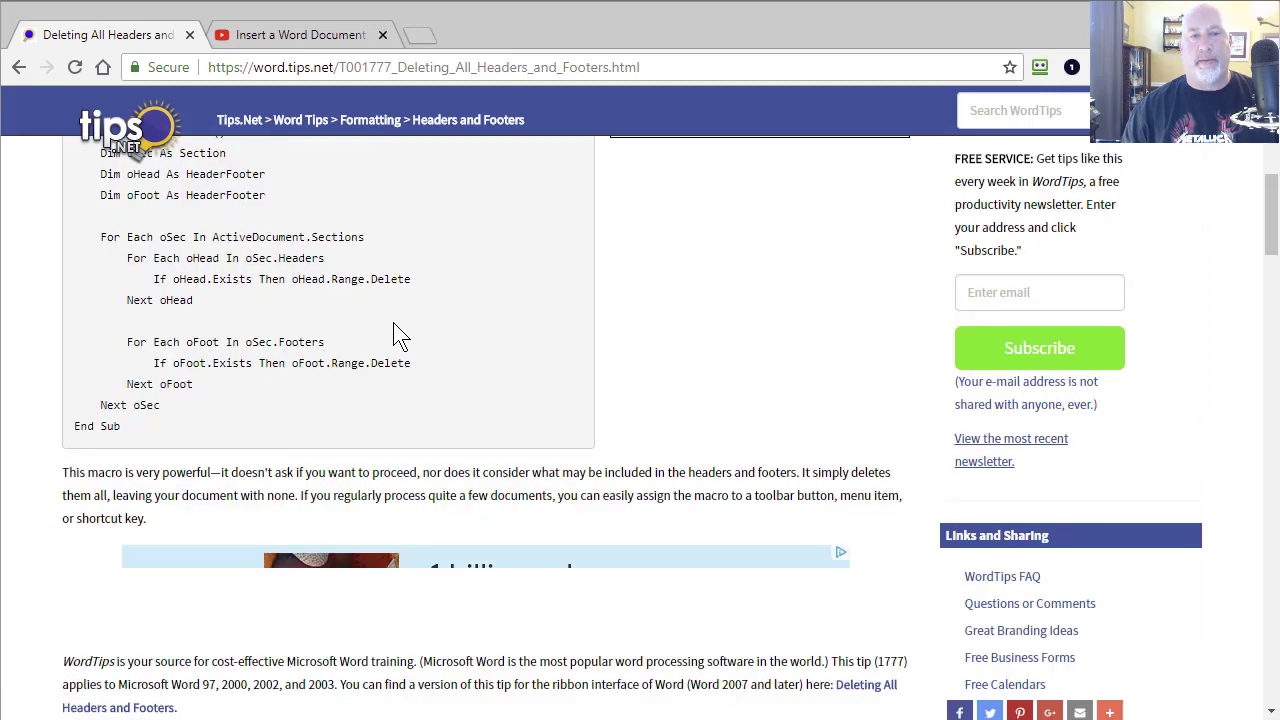
pyautogui.scroll(1, 406, 314)
pyautogui.scroll(2, 905, 288)
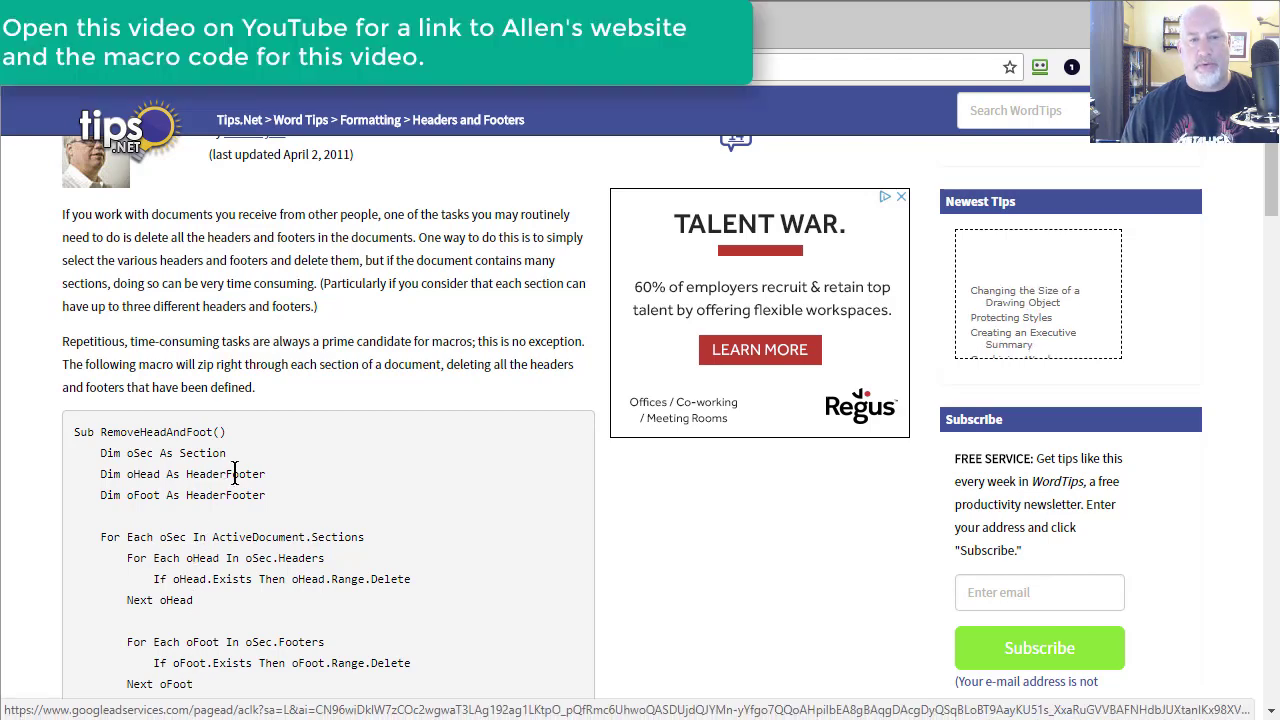
# Select the entire RemoveHeadAndFoot macro code in the article, from the Sub line through End Sub.
pyautogui.click(324, 413)
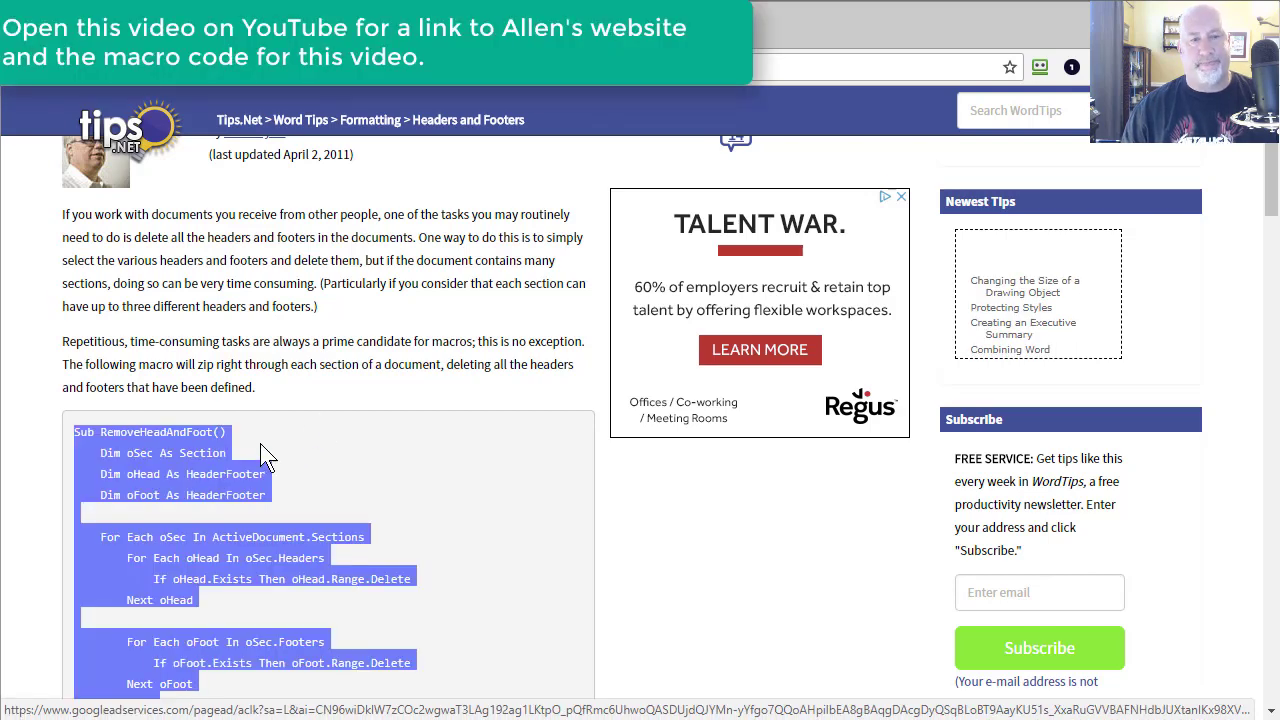
pyautogui.scroll(-2, 260, 445)
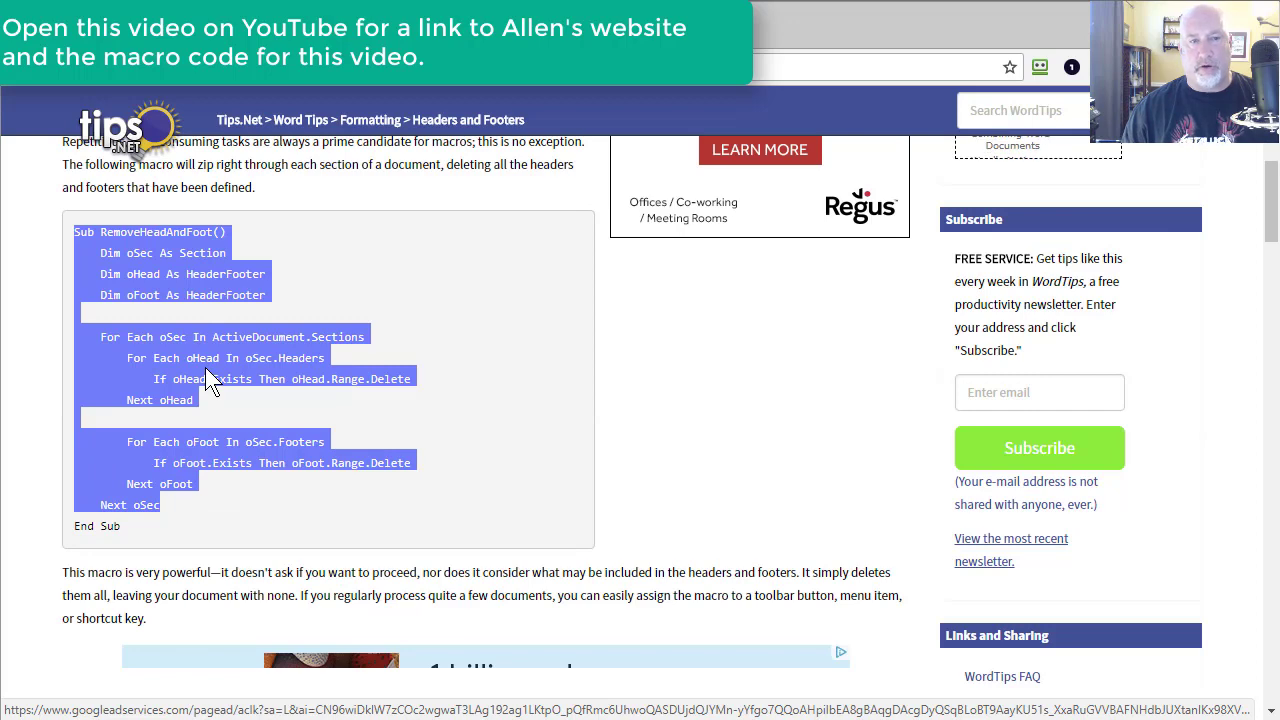
pyautogui.click(210, 380)
pyautogui.scroll(1, 106, 337)
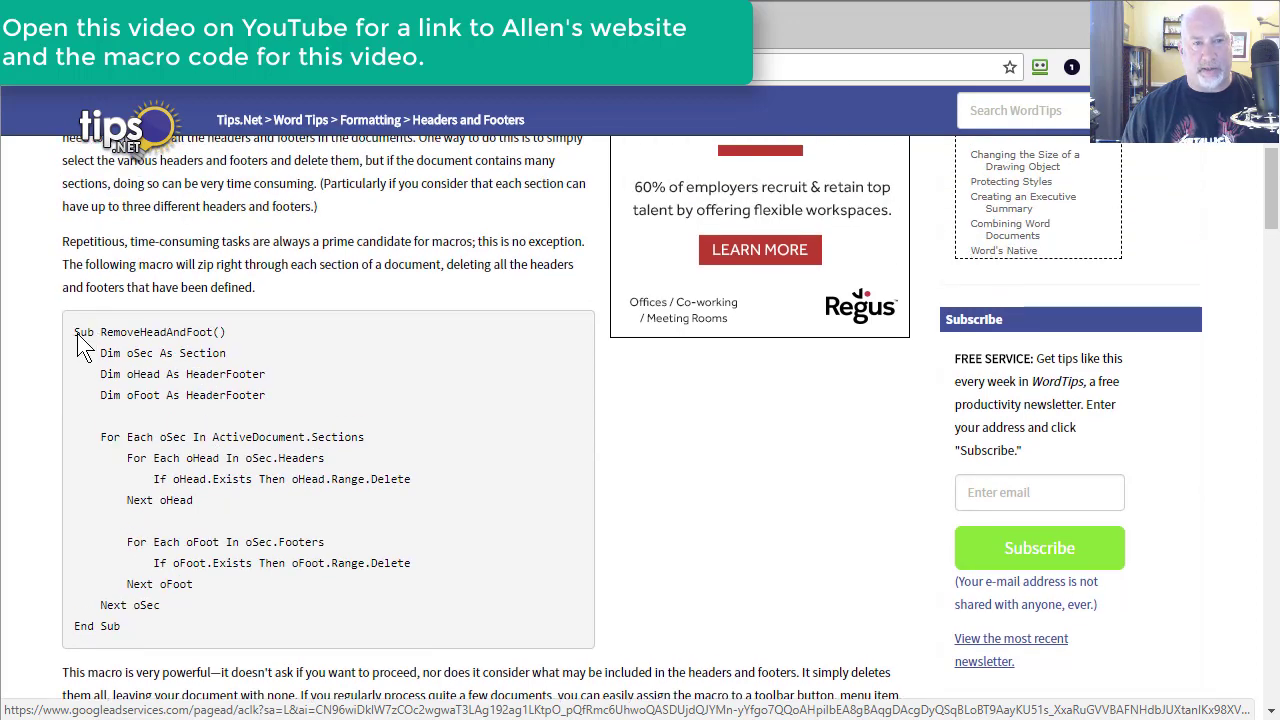
pyautogui.moveTo(77, 333); pyautogui.dragTo(174, 641)
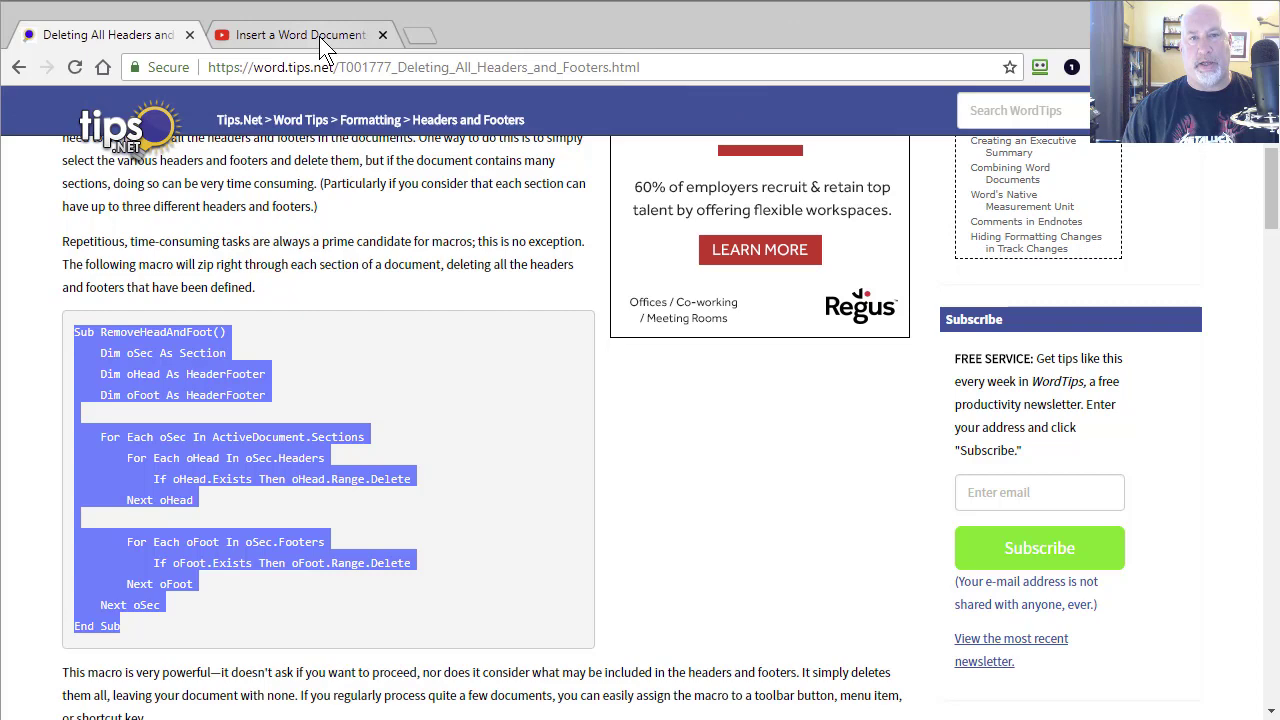
# View the full description of the YouTube video "Insert a Word Document into PowerPoint", including its specific steps.
pyautogui.click(319, 36)
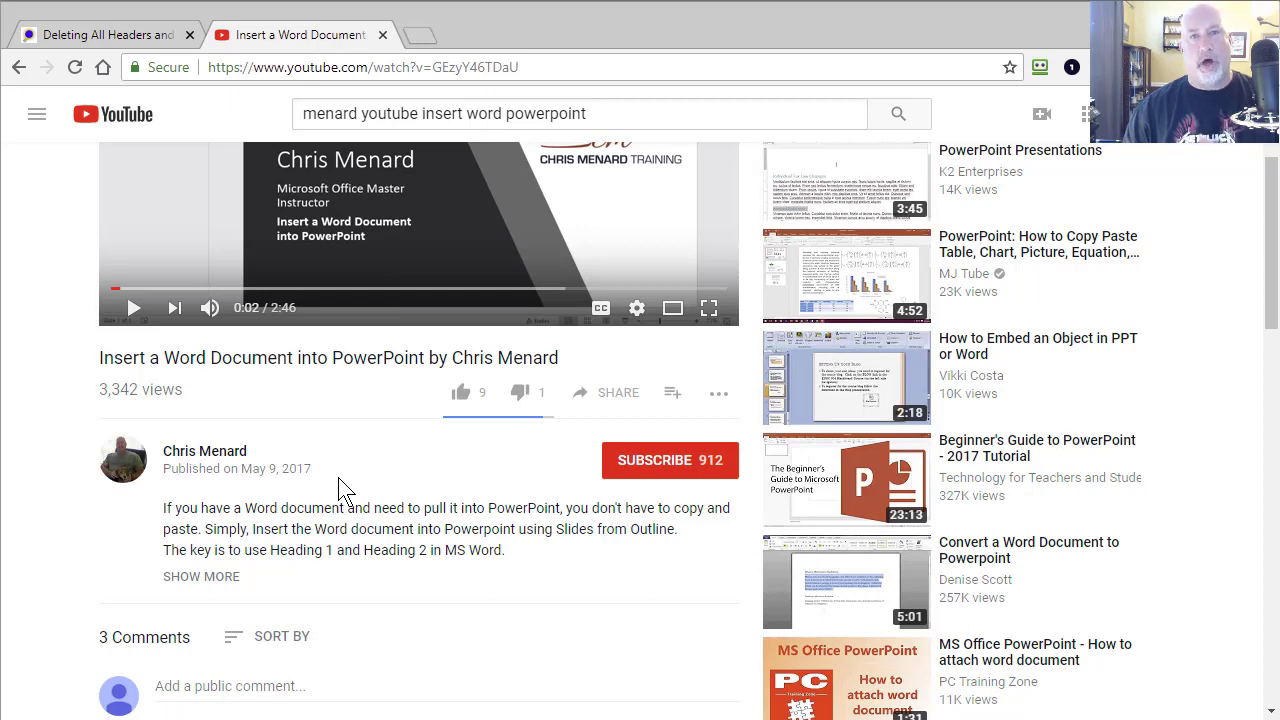
pyautogui.click(201, 577)
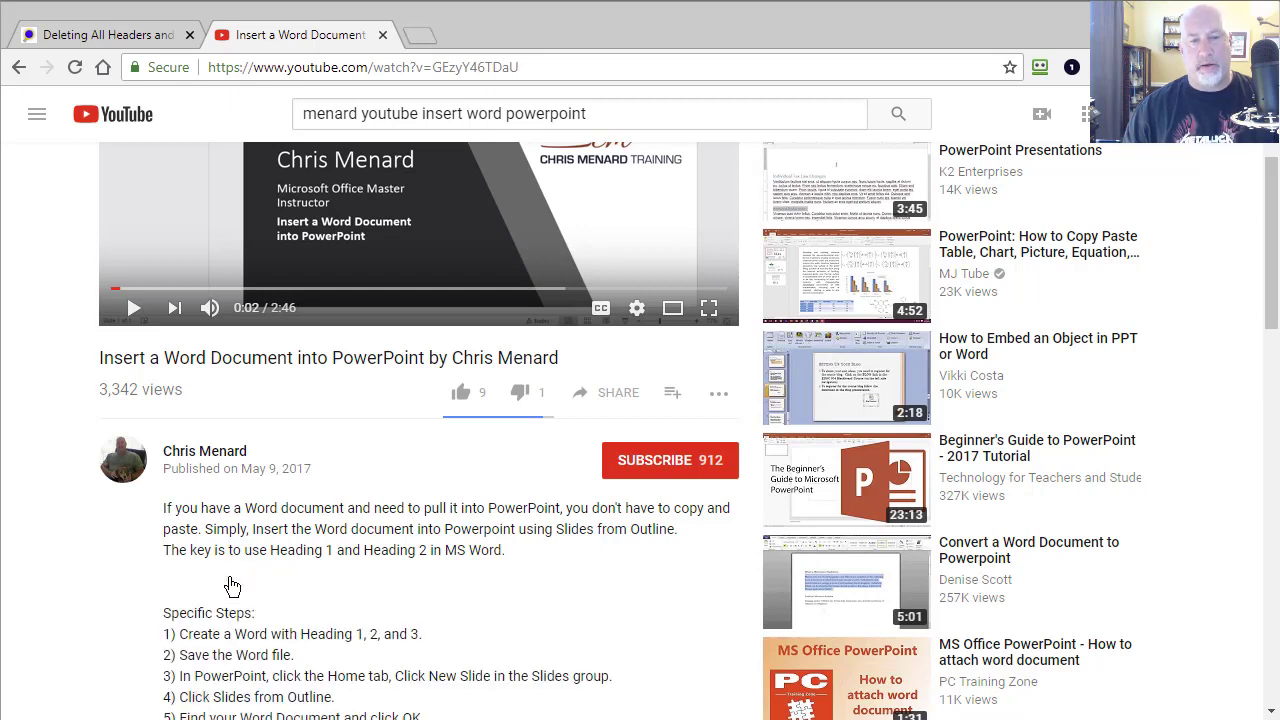
pyautogui.scroll(-1, 320, 550)
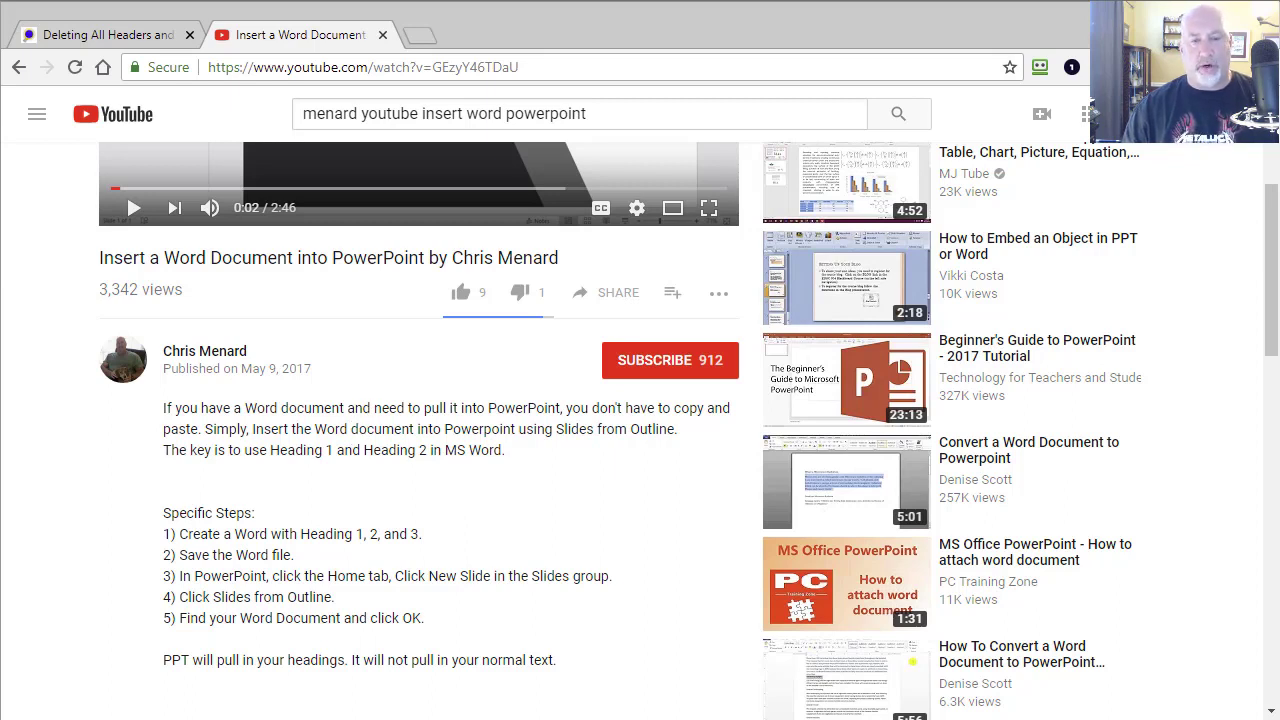
# Switch back to the Word document and check the ribbon customization options for the Developer entry among the main tabs.
pyautogui.hotkey('alt', 'Tab')
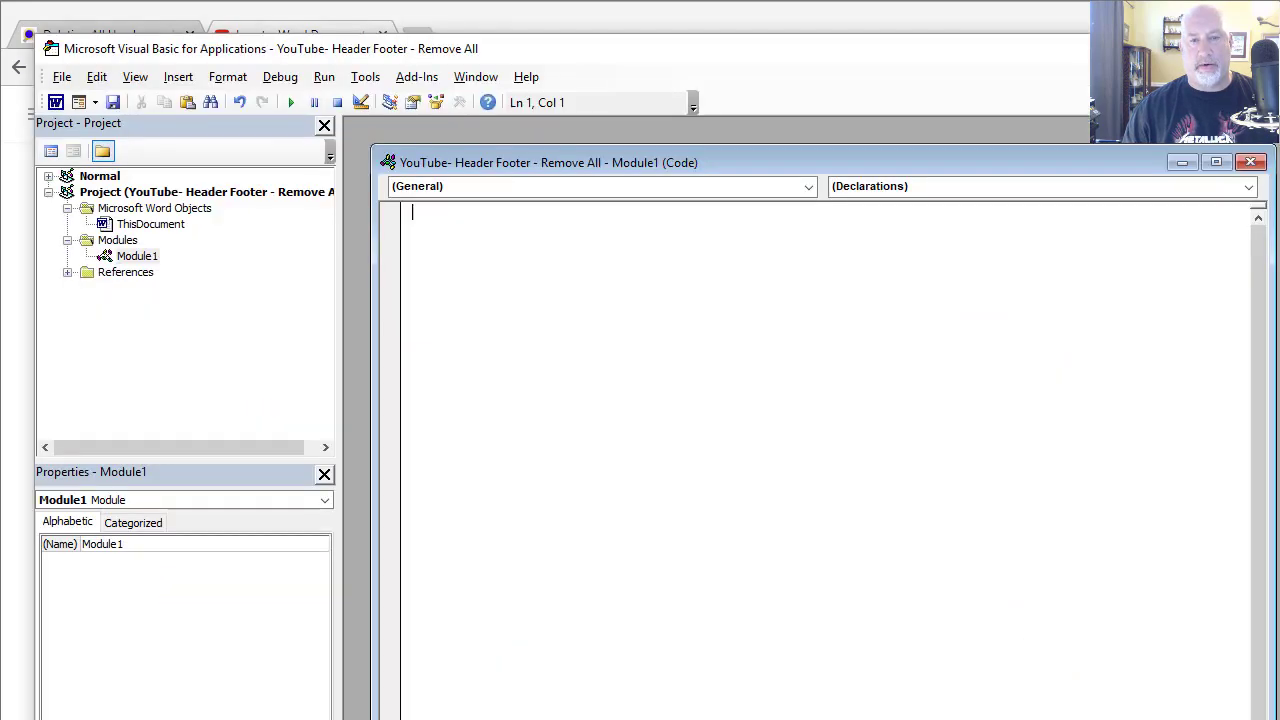
pyautogui.hotkey('alt', 'F11')
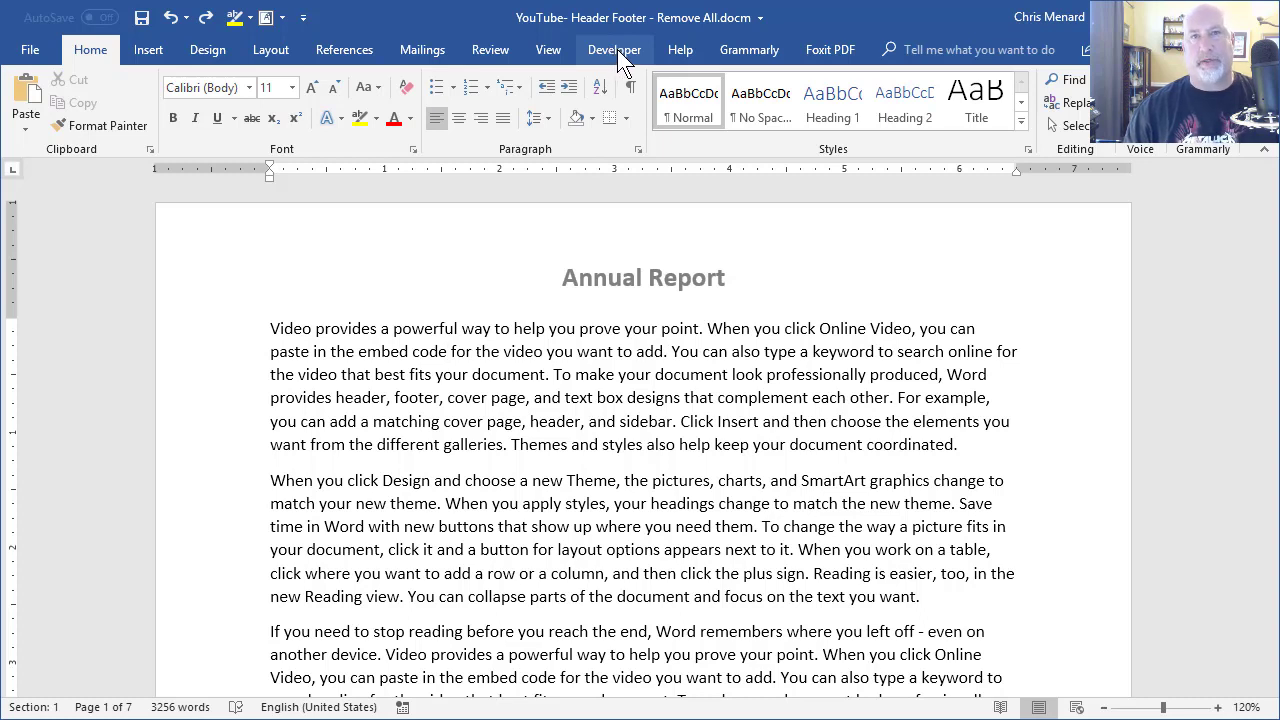
pyautogui.click(31, 52)
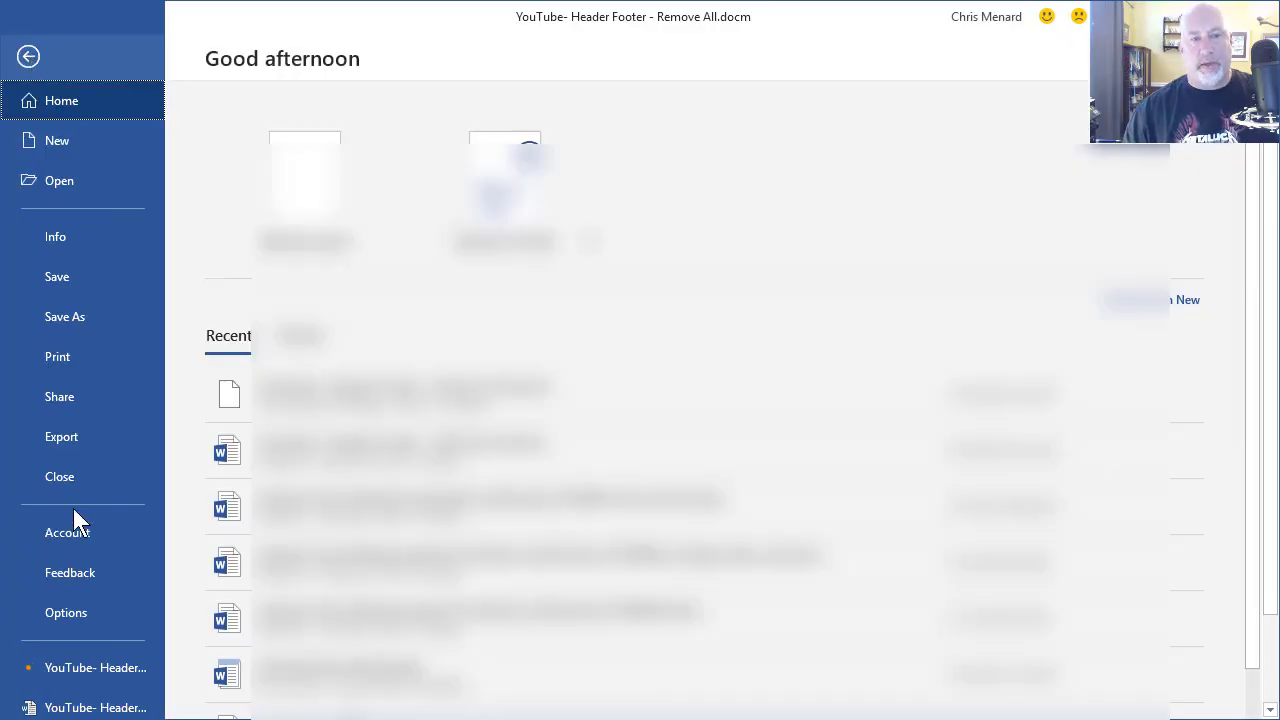
pyautogui.click(85, 612)
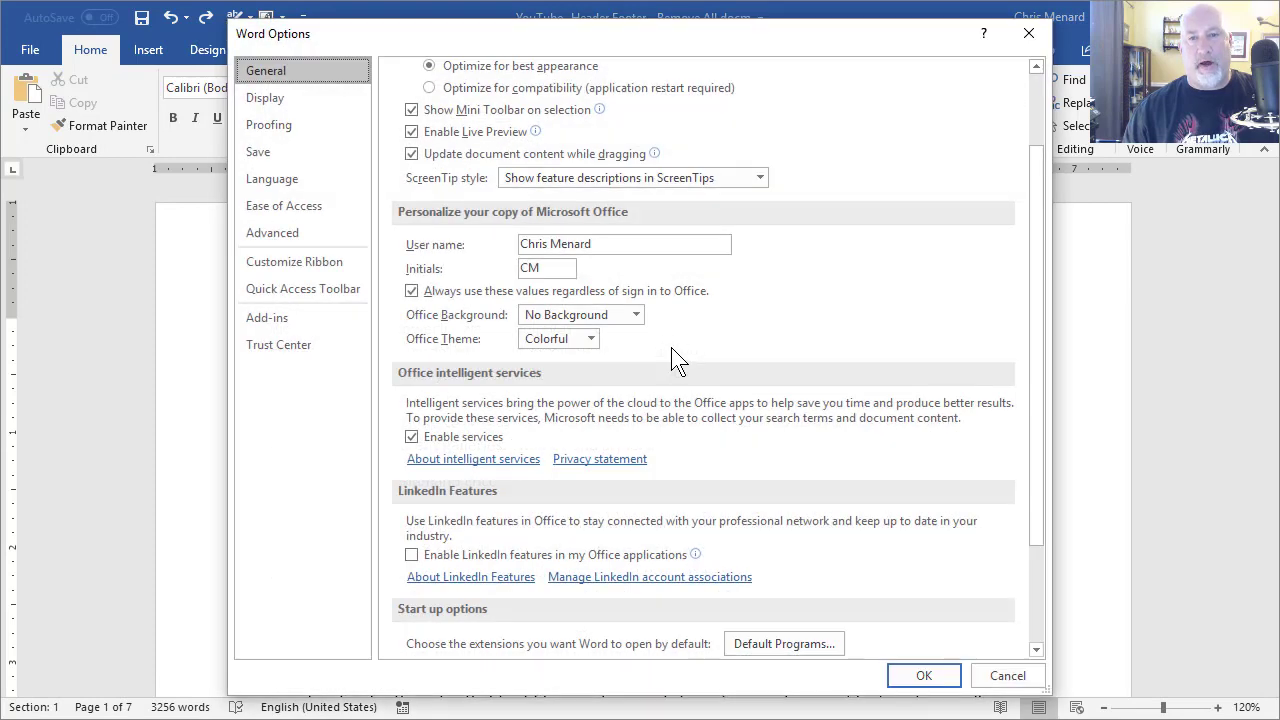
pyautogui.click(300, 263)
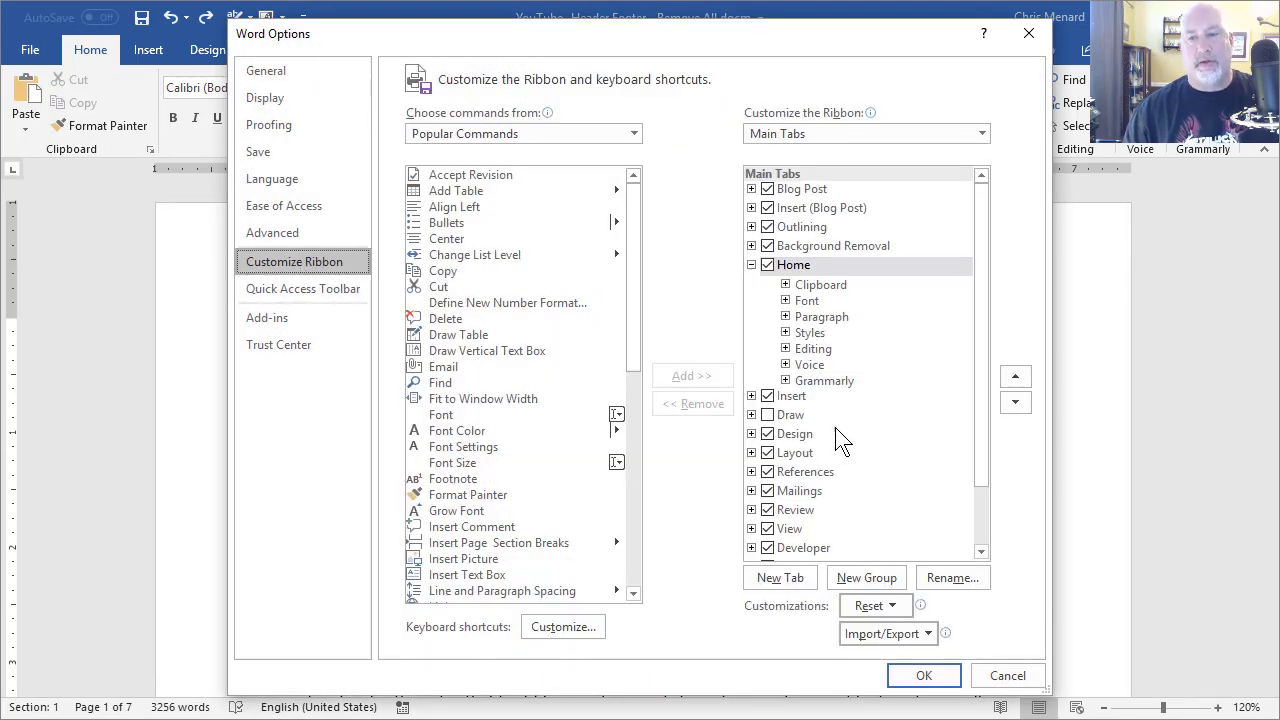
pyautogui.scroll(-2, 840, 440)
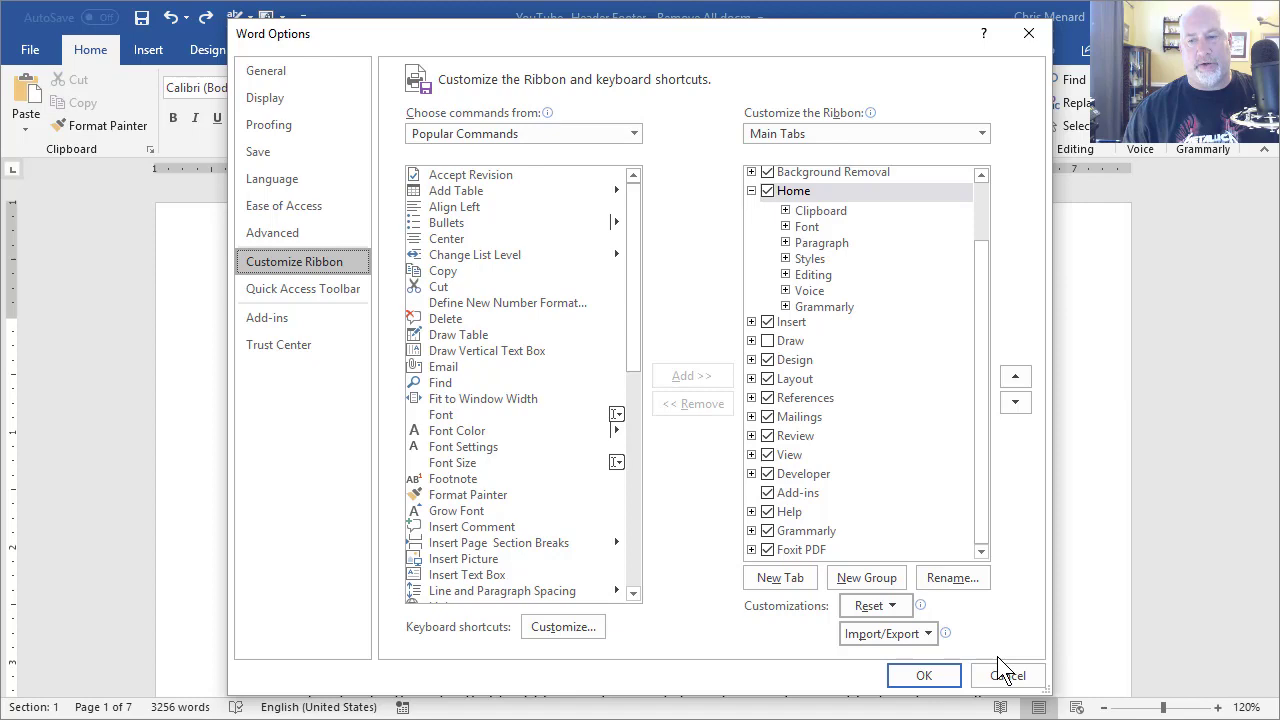
pyautogui.click(1010, 680)
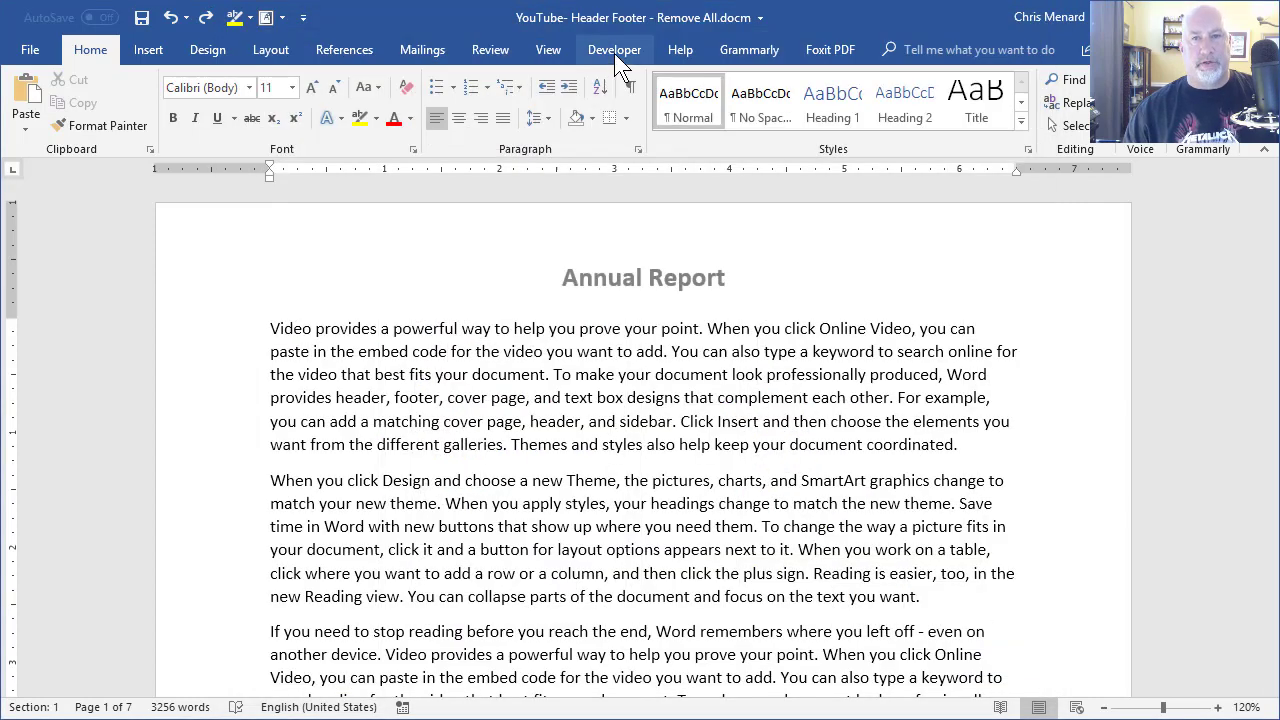
# Paste the RemoveHeadAndFoot macro code into Module1 in the Visual Basic editor, and close the editor to return to the document.
pyautogui.click(614, 52)
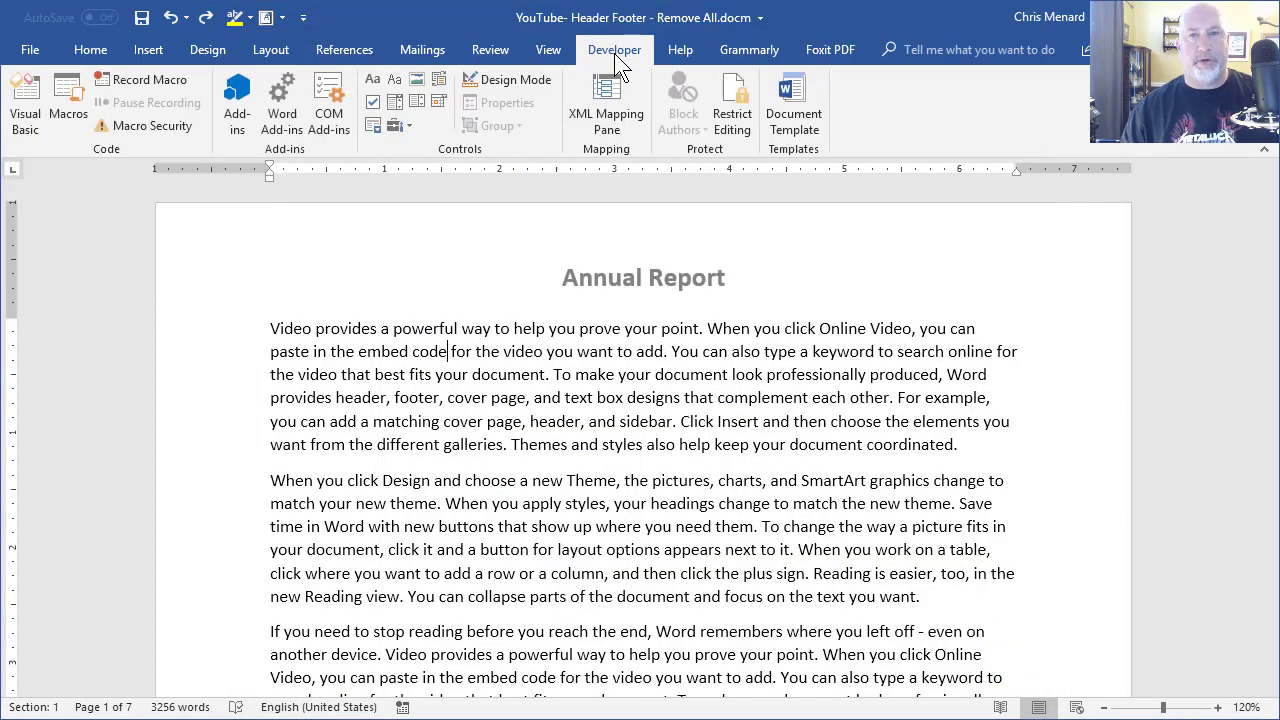
pyautogui.click(25, 120)
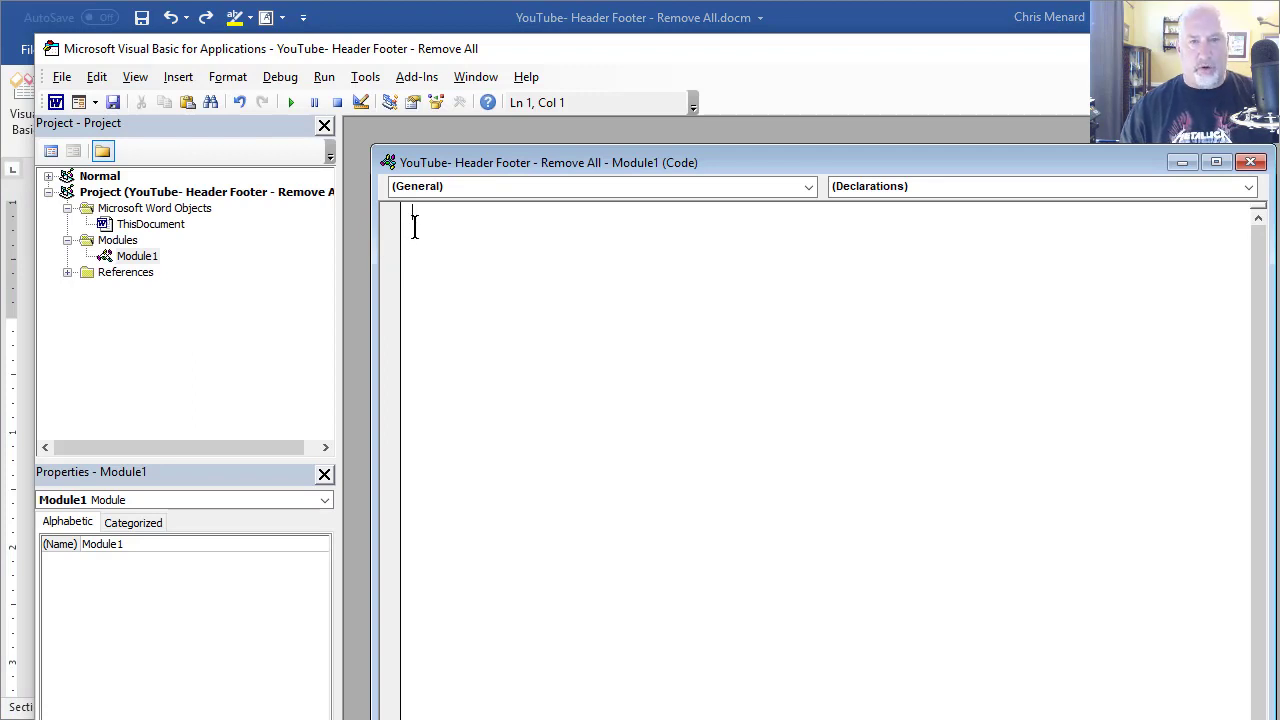
pyautogui.write('Sub RemoveHeadAndFoot()     Dim oSec As Section     Dim oHead As HeaderFooter     Dim oFoot As HeaderFooter      For Each oSec In ActiveDocument.Sections         For Each oHead In oSec.Headers             If oHead.Exists Then oHead.Range.Delete         Next oHead          For Each oFoot In oSec.Footers             If oFoot.Exists Then oFoot.Range.Delete         Next oFoot     Next oSec End Sub')
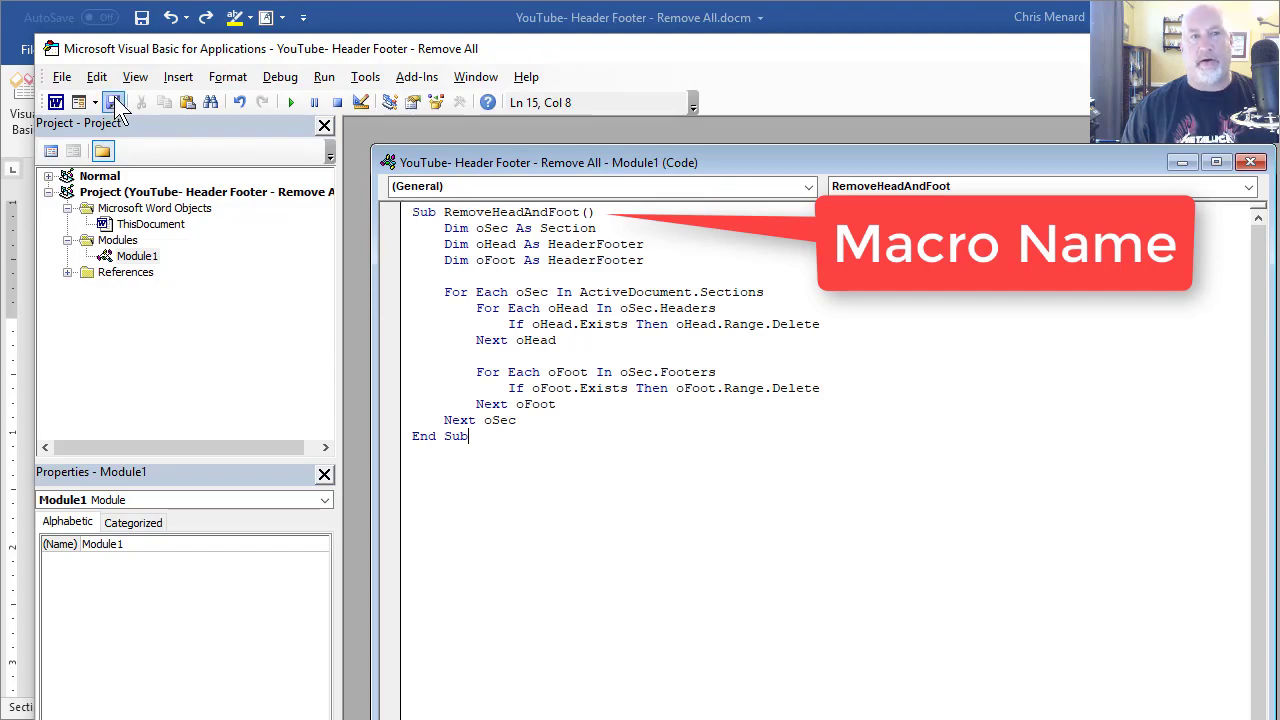
pyautogui.click(62, 77)
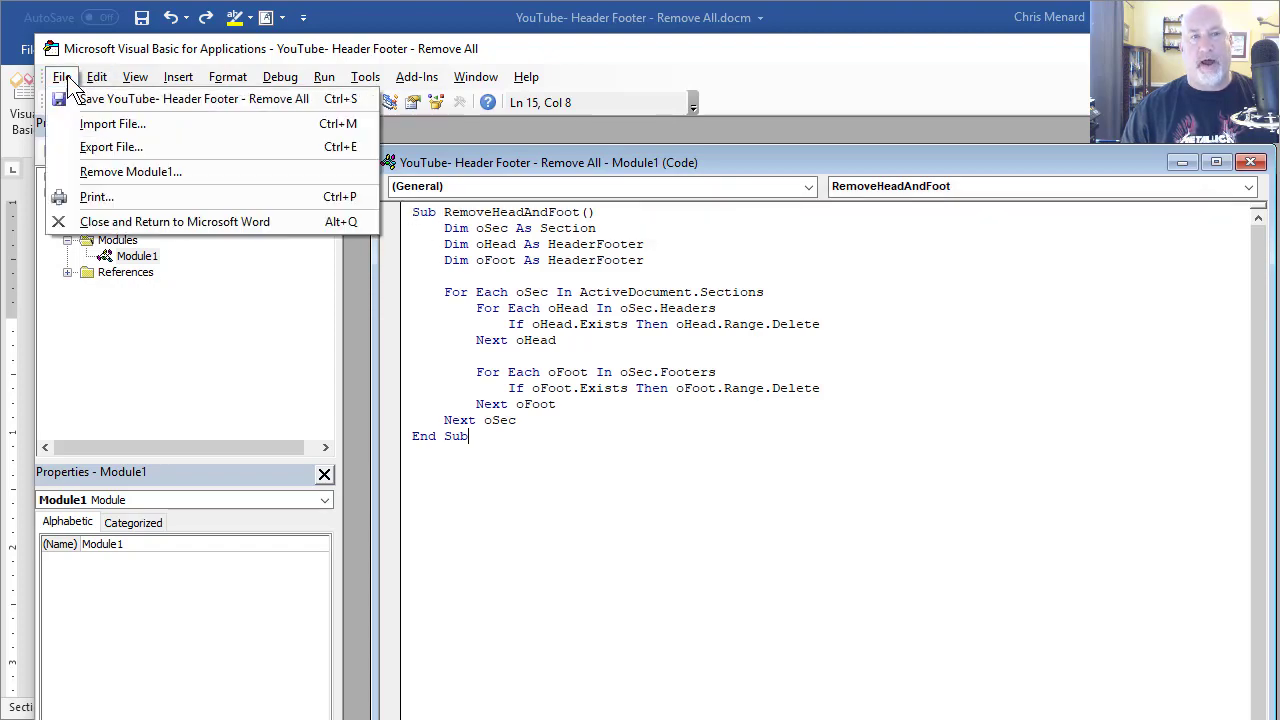
pyautogui.click(156, 221)
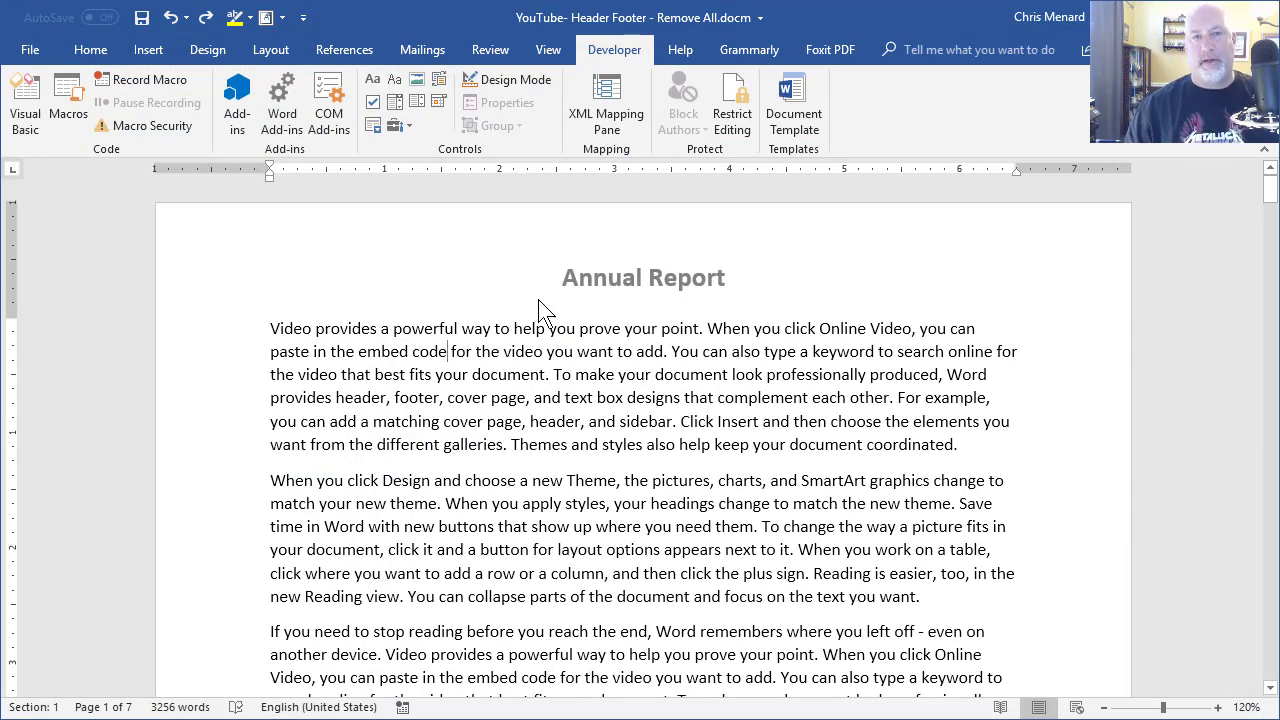
# Run the RemoveHeadAndFoot macro to delete the headers and footers in every section of the document.
pyautogui.click(69, 115)
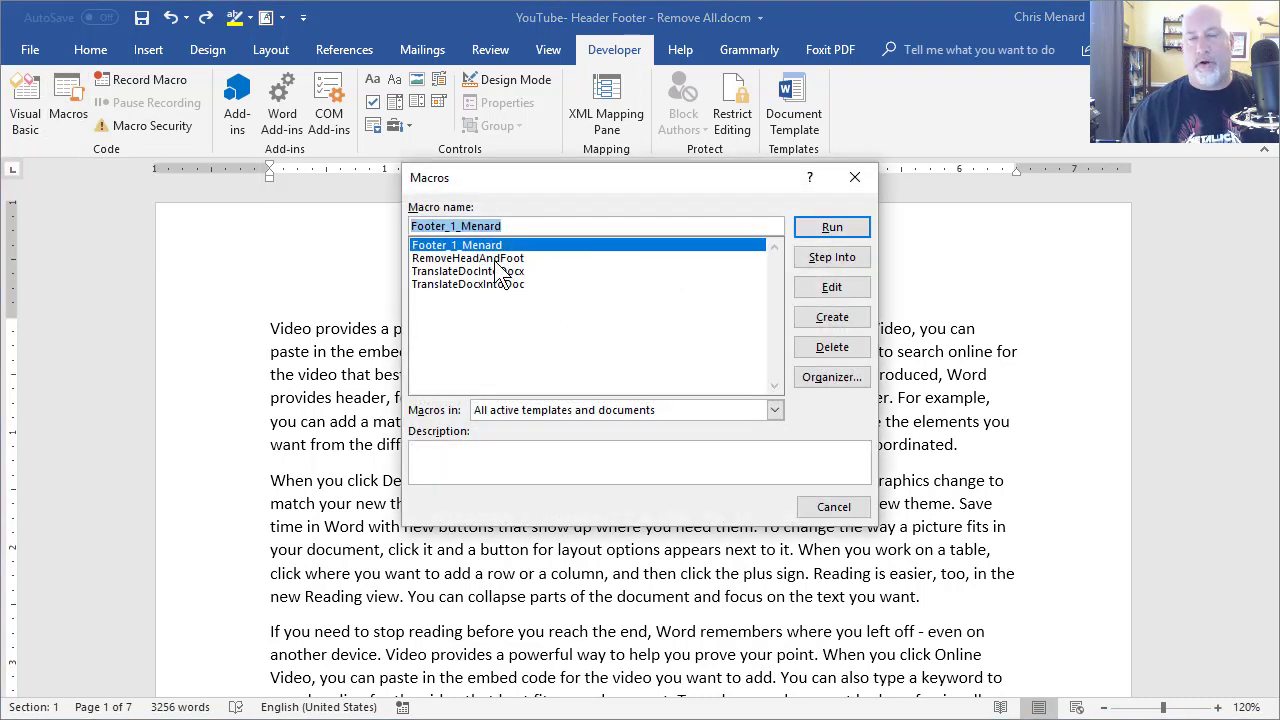
pyautogui.click(478, 259)
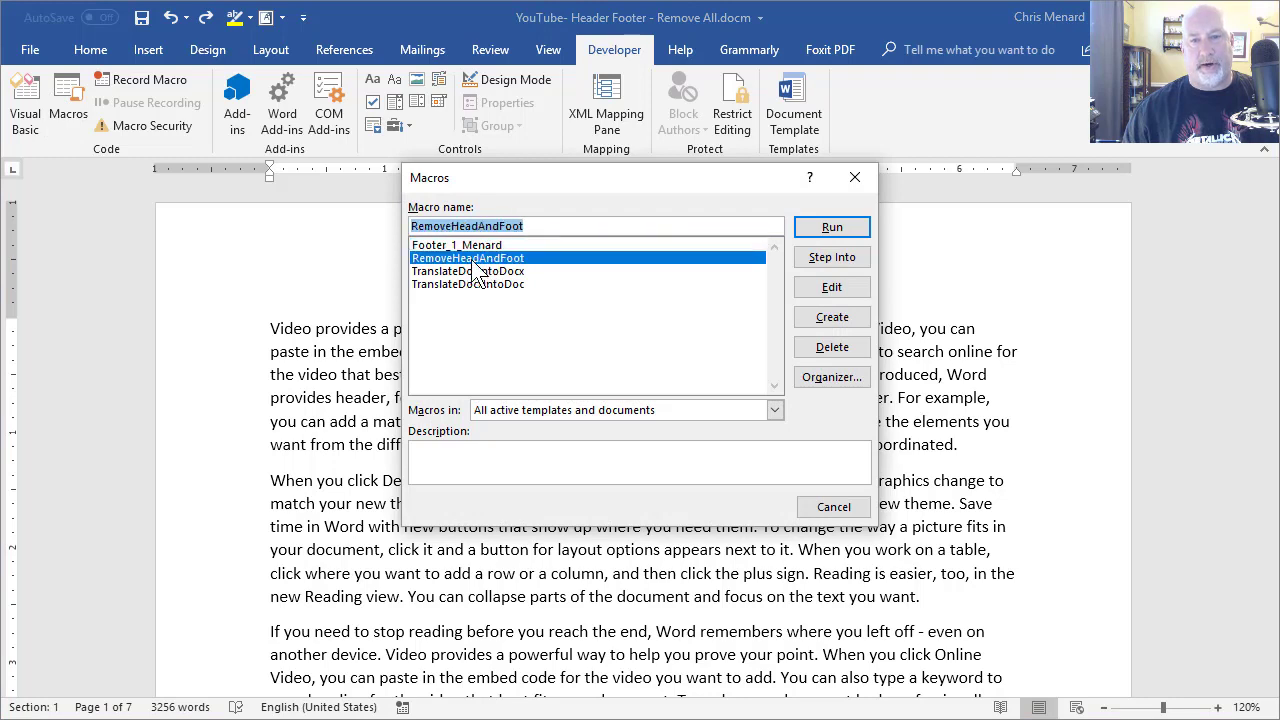
pyautogui.click(818, 230)
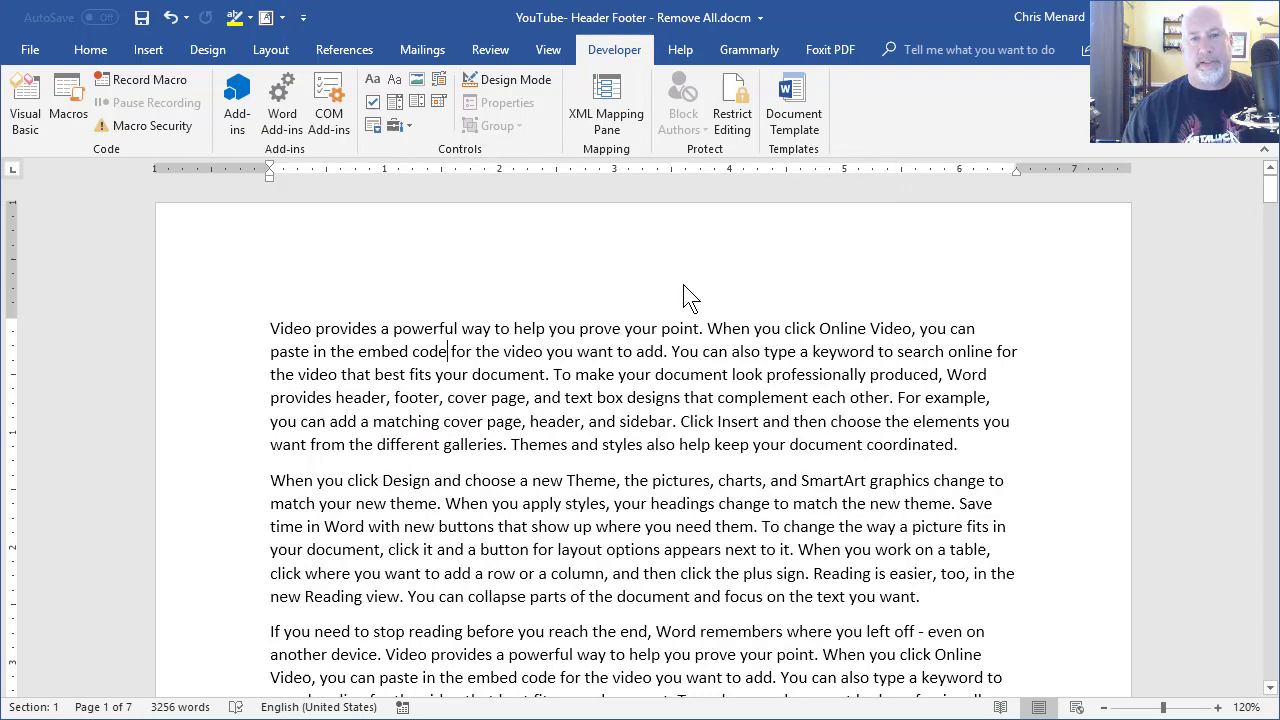
# Examine the pages throughout the document for any remaining header or footer text.
pyautogui.scroll(-15, 680, 290)
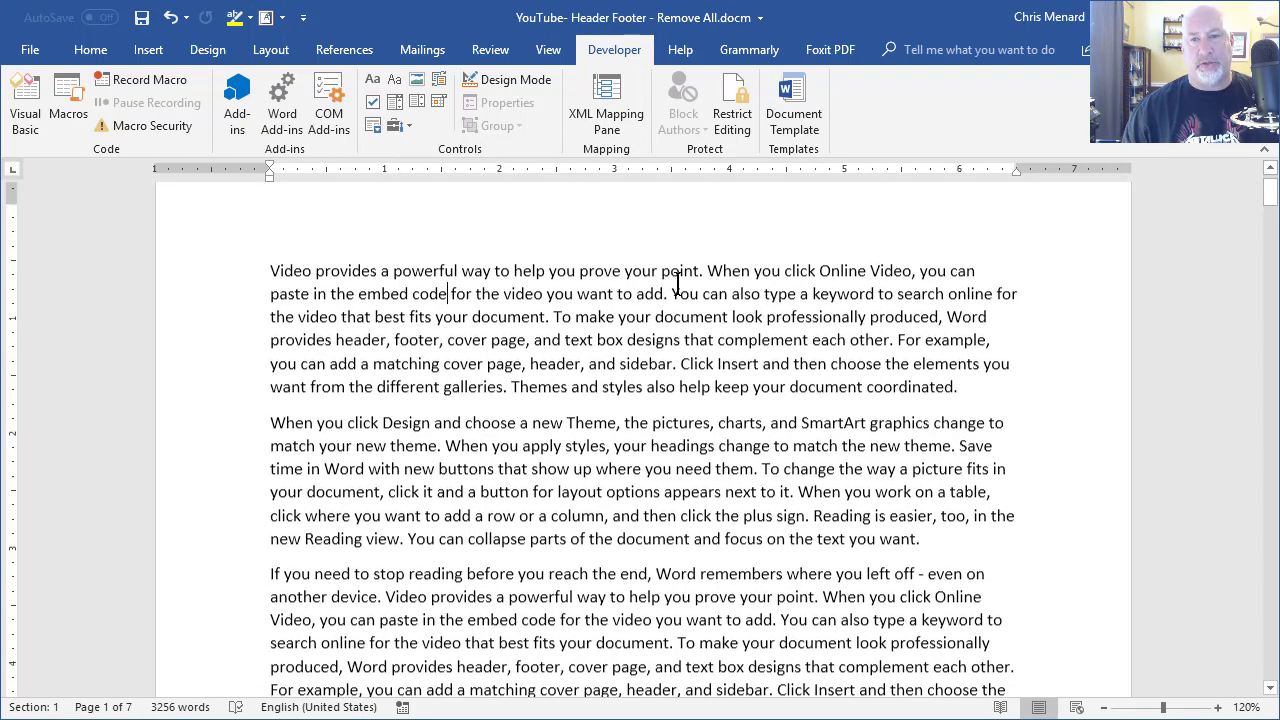
pyautogui.scroll(-15, 677, 284)
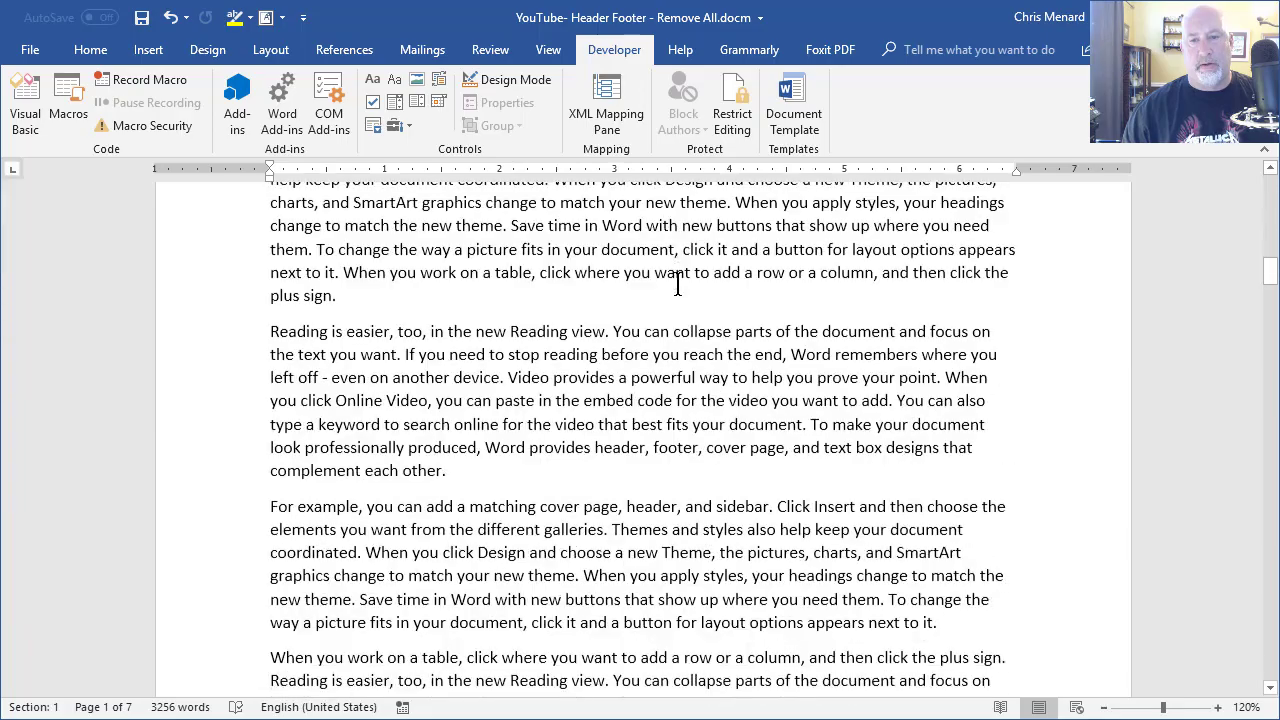
pyautogui.scroll(-15, 677, 284)
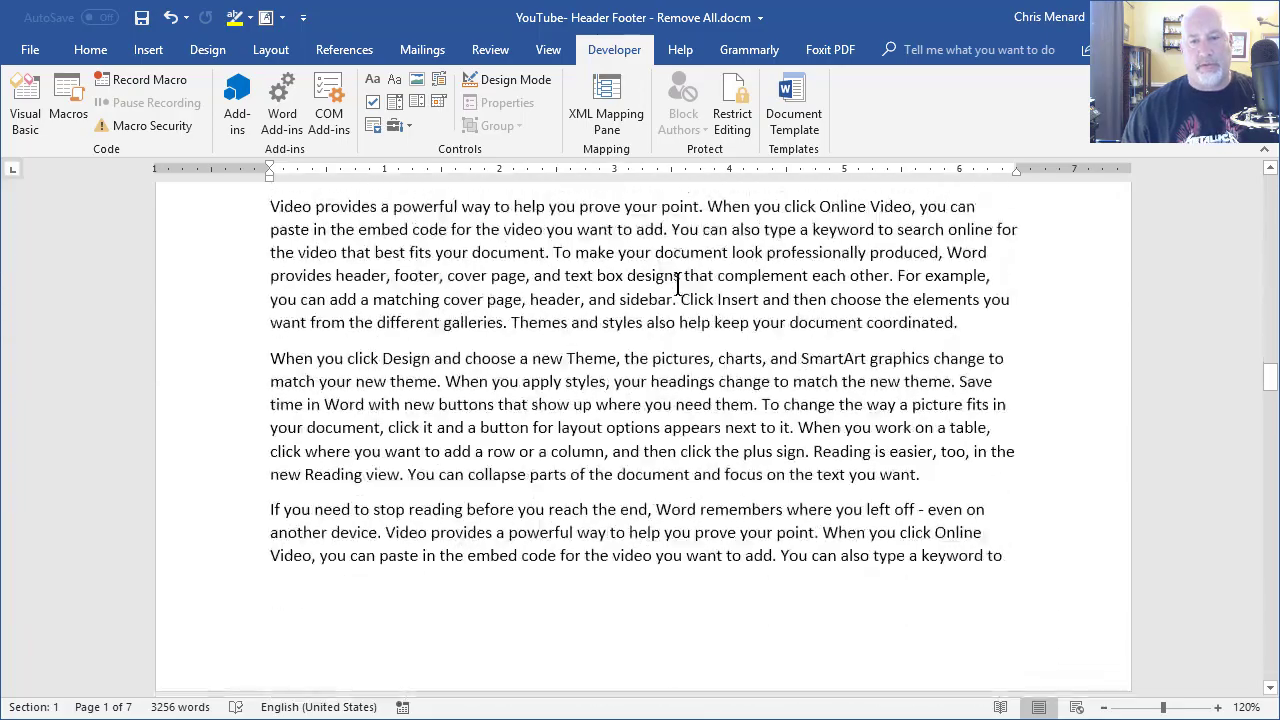
pyautogui.scroll(-15, 677, 284)
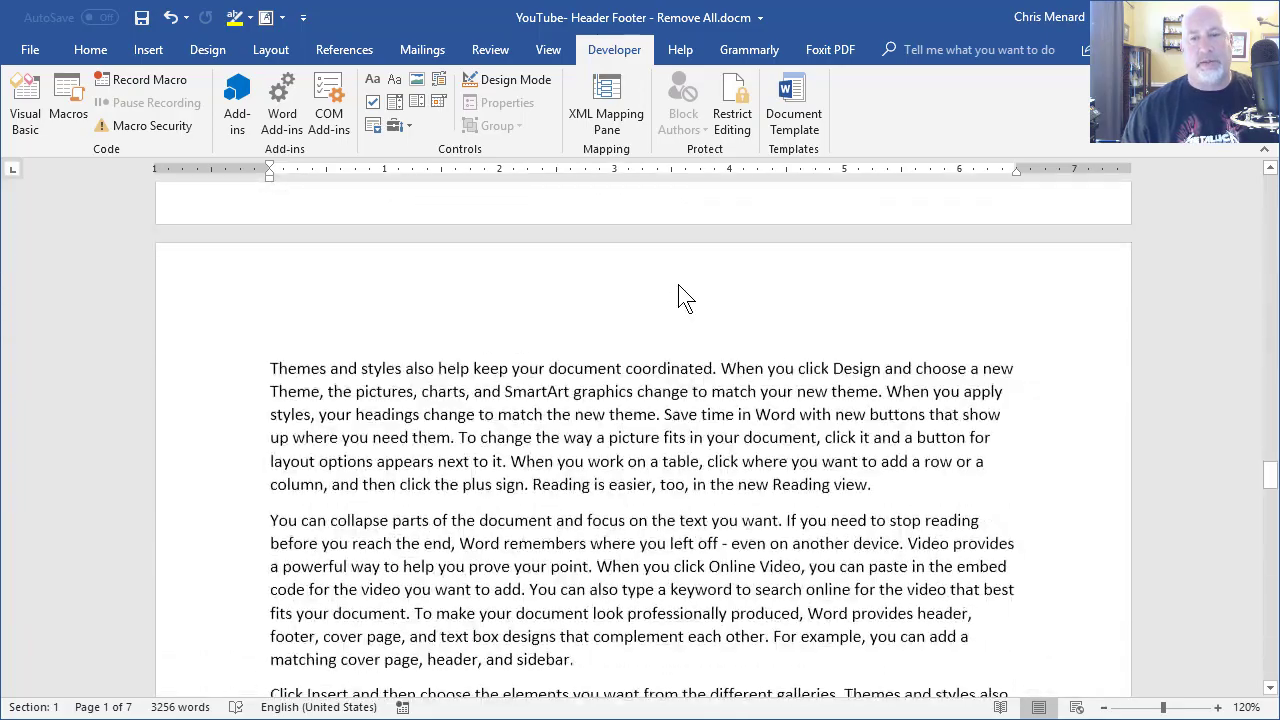
pyautogui.scroll(-15, 677, 284)
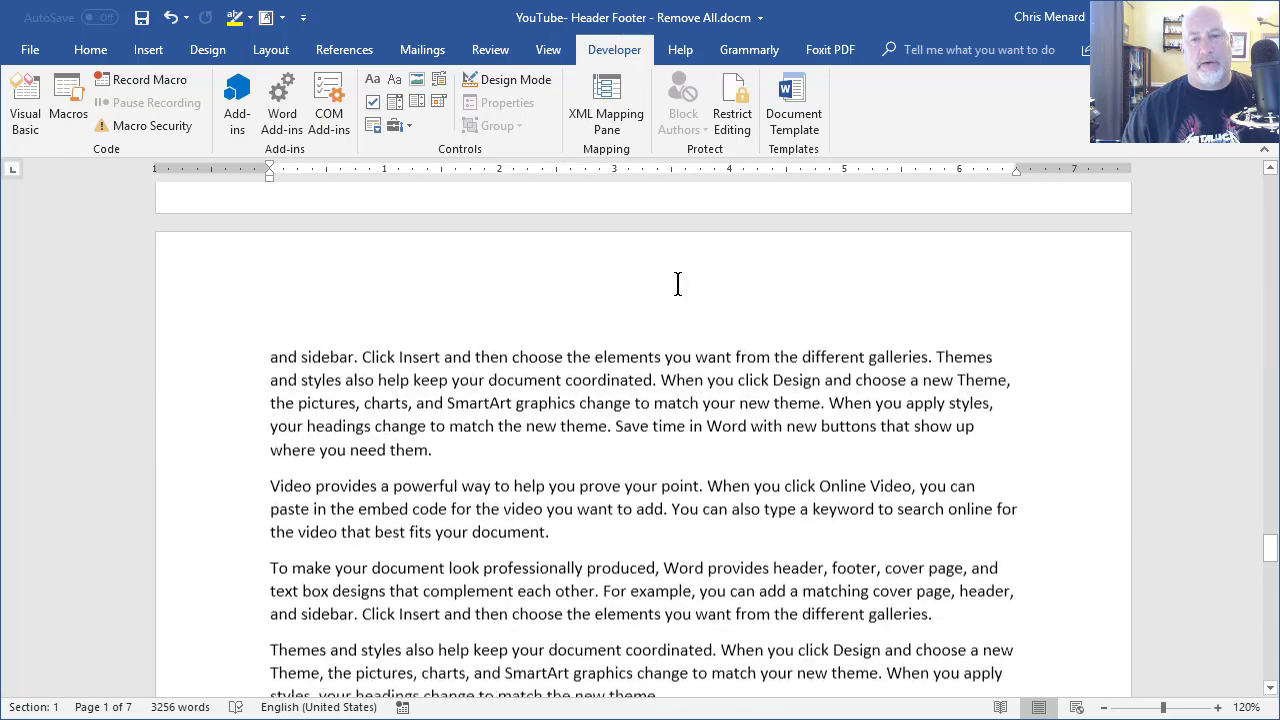
pyautogui.scroll(-15, 677, 284)
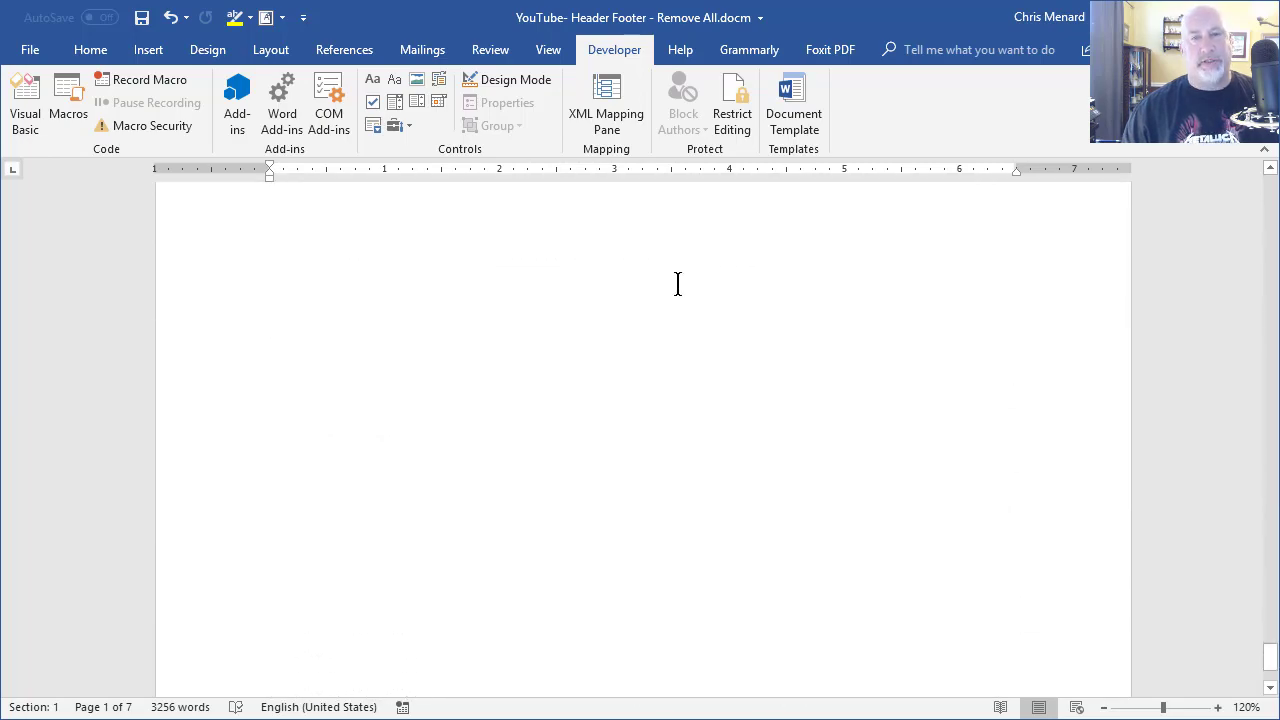
pyautogui.scroll(-15, 677, 284)
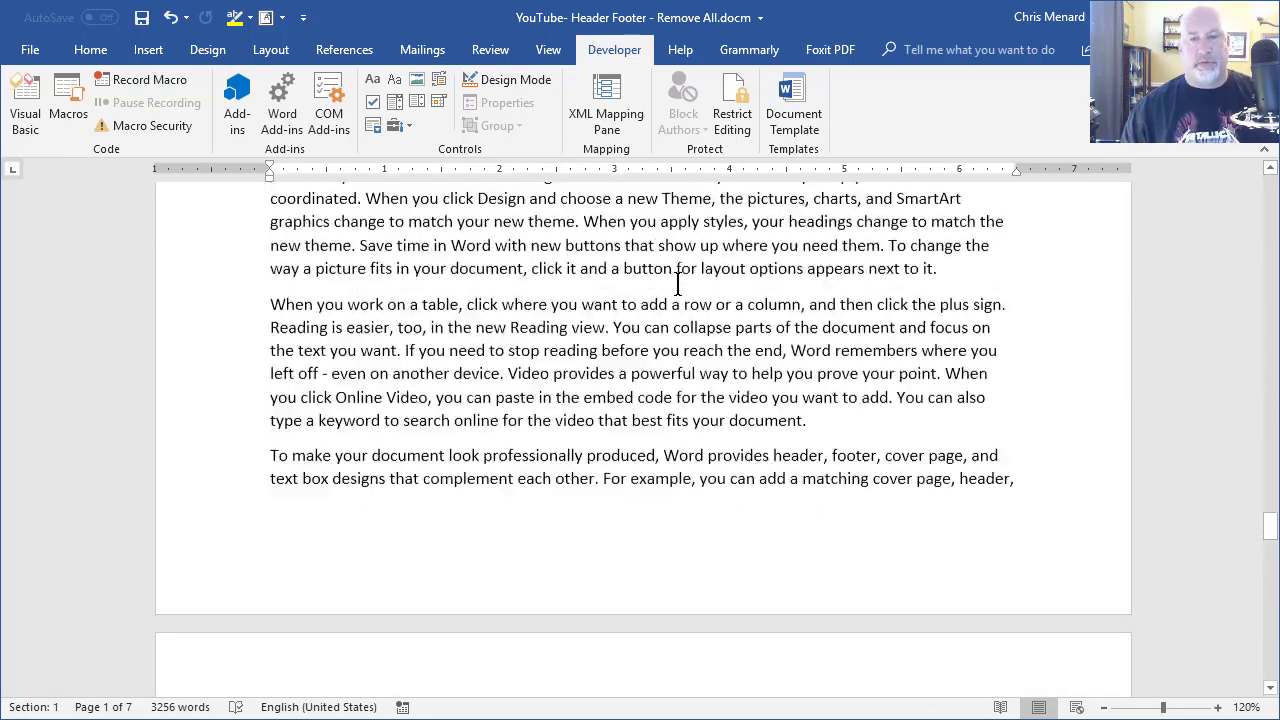
pyautogui.scroll(-15, 677, 284)
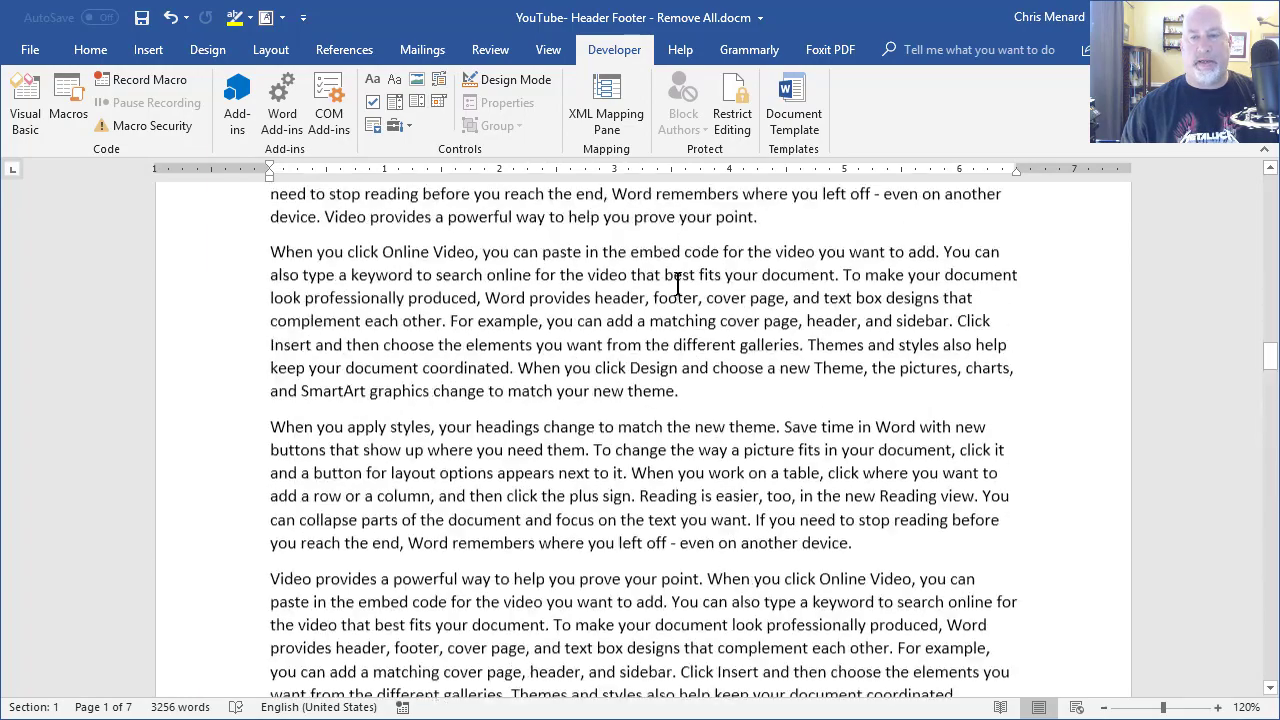
pyautogui.scroll(-12, 677, 284)
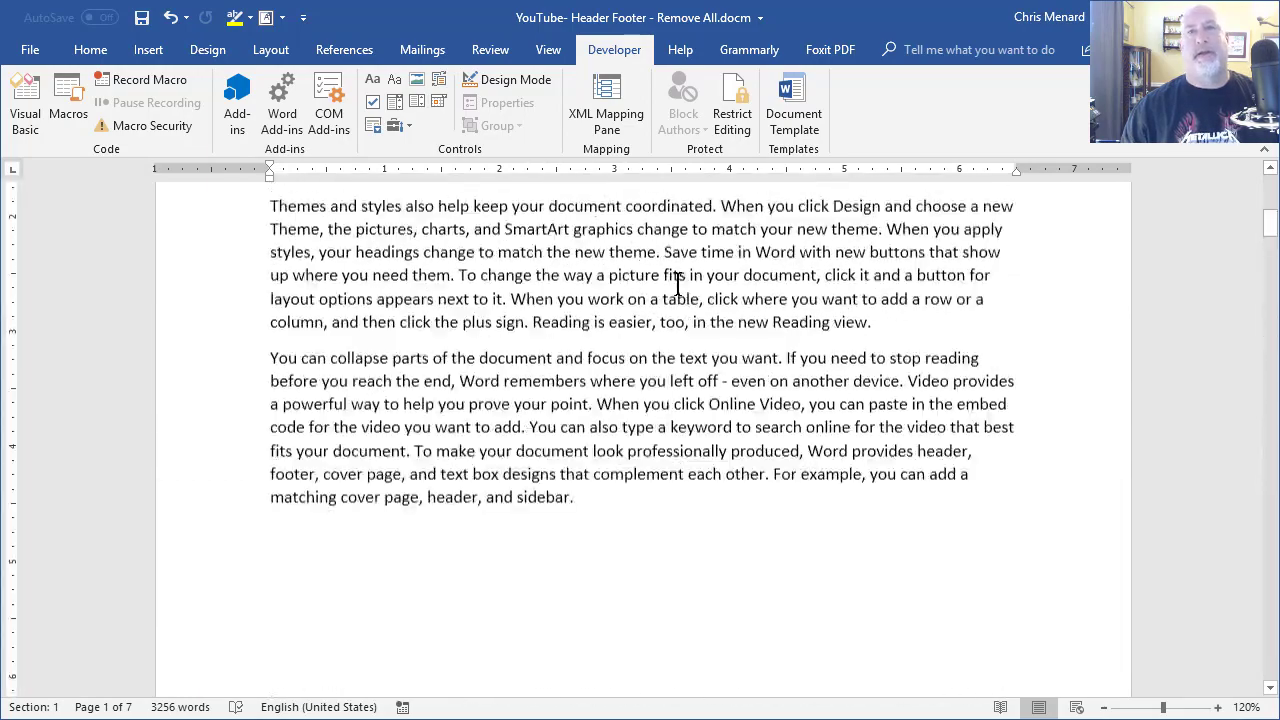